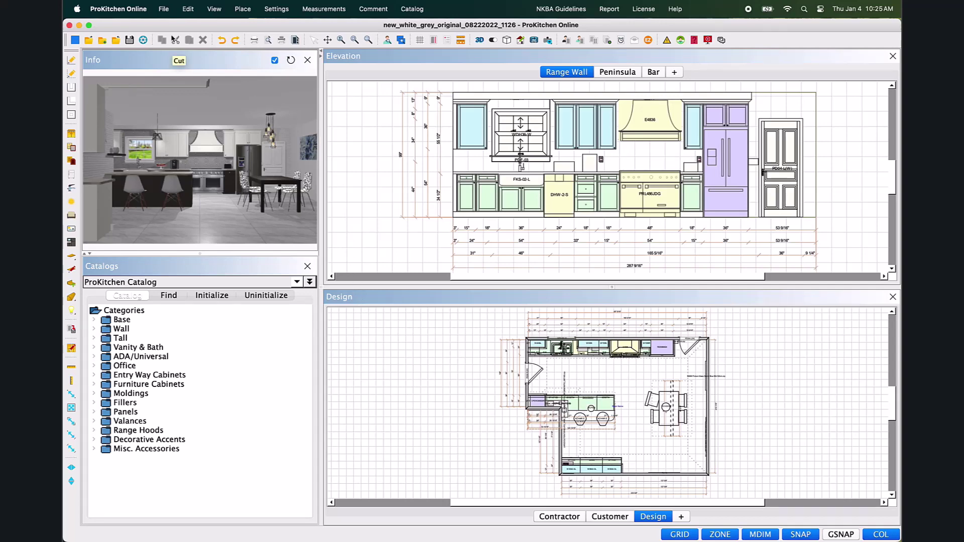
- Open the Print dialog for the kitchen design
click(167, 10)
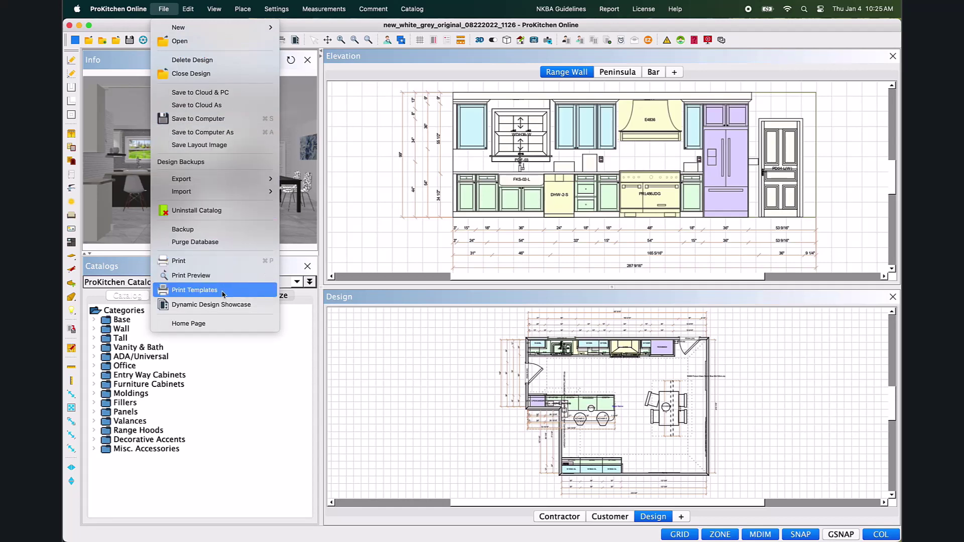
click(347, 265)
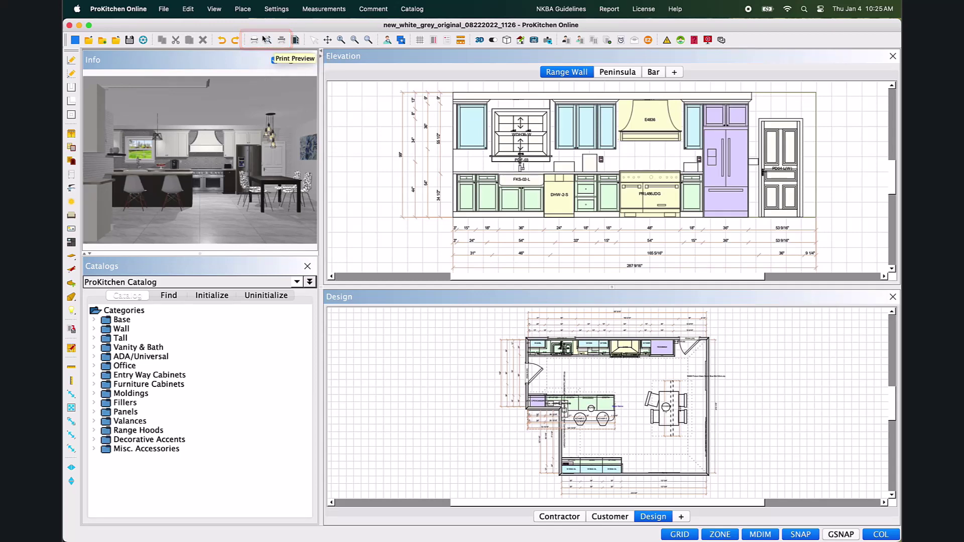
click(166, 8)
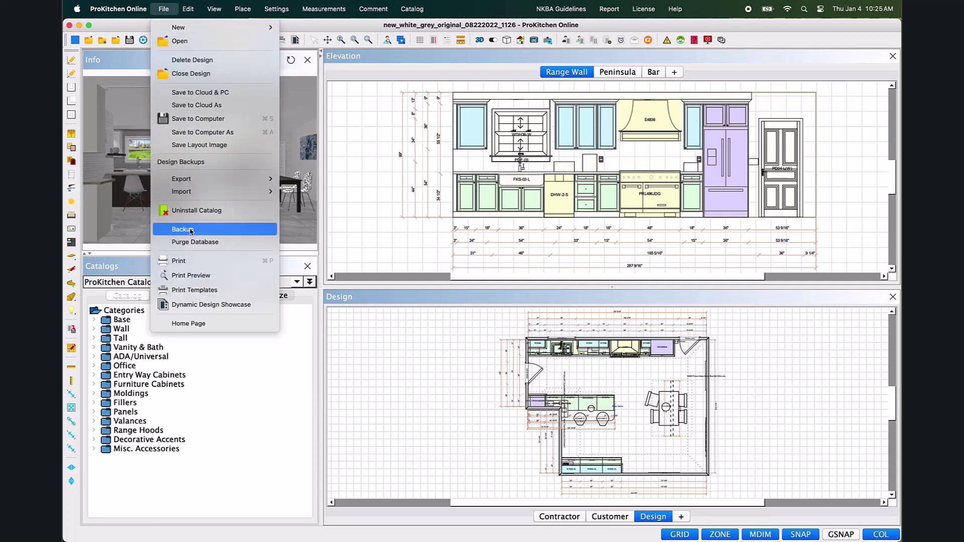
click(201, 260)
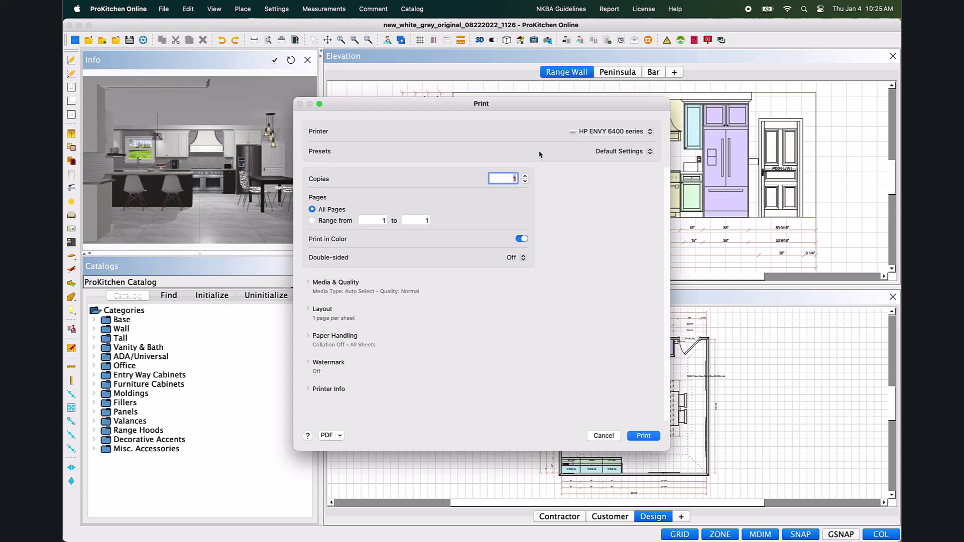
- Review the presets, copies, page range, color printing and double-sided options for the print job
click(646, 155)
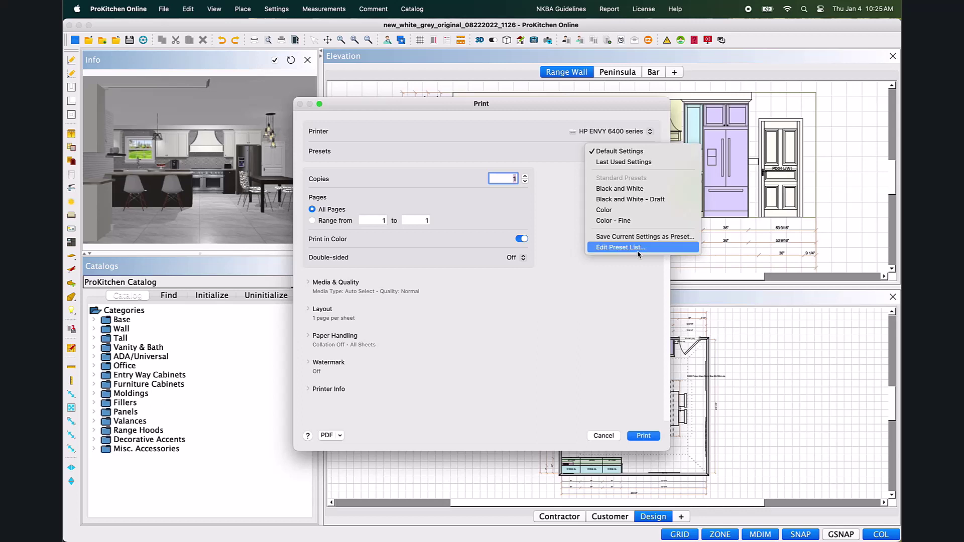
click(546, 159)
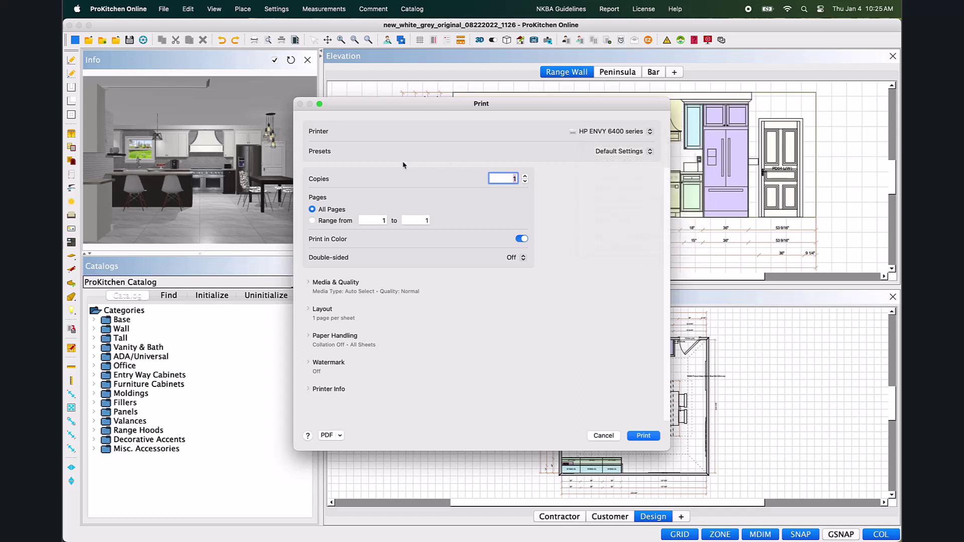
click(524, 177)
click(525, 181)
click(312, 221)
click(312, 209)
click(633, 155)
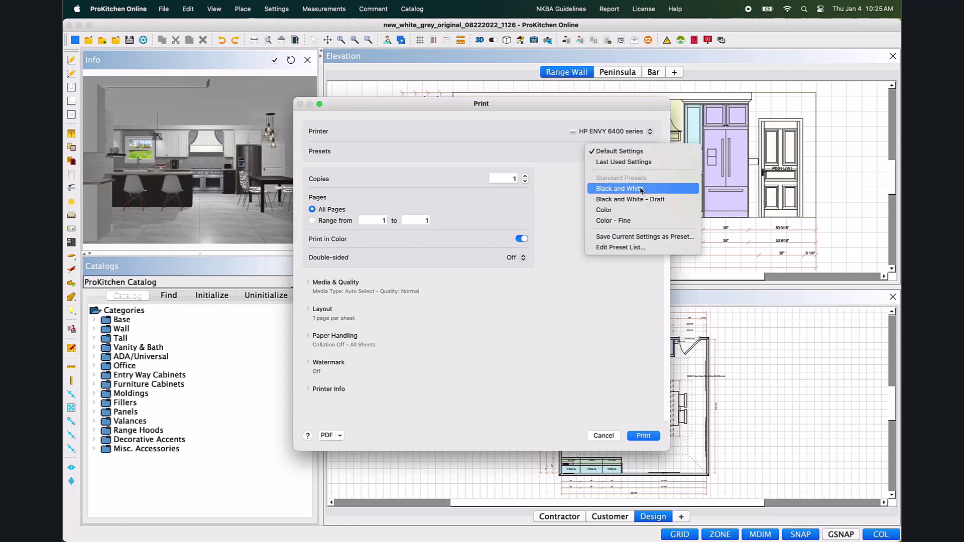
click(506, 236)
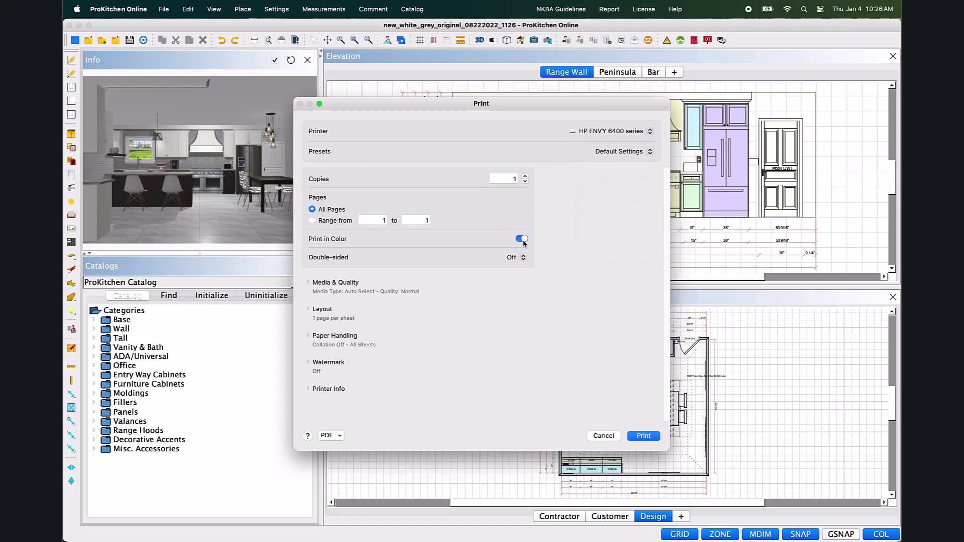
click(522, 239)
click(521, 240)
click(521, 259)
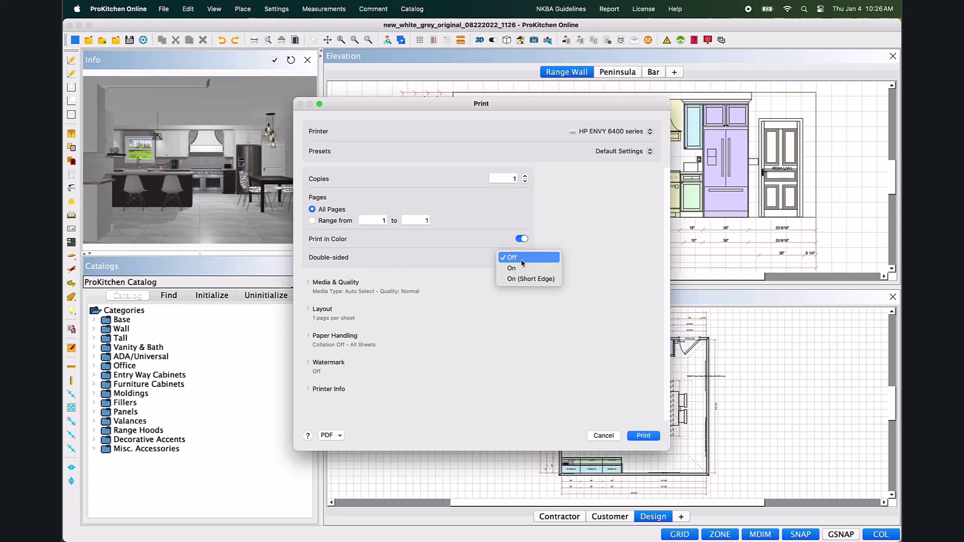
click(483, 257)
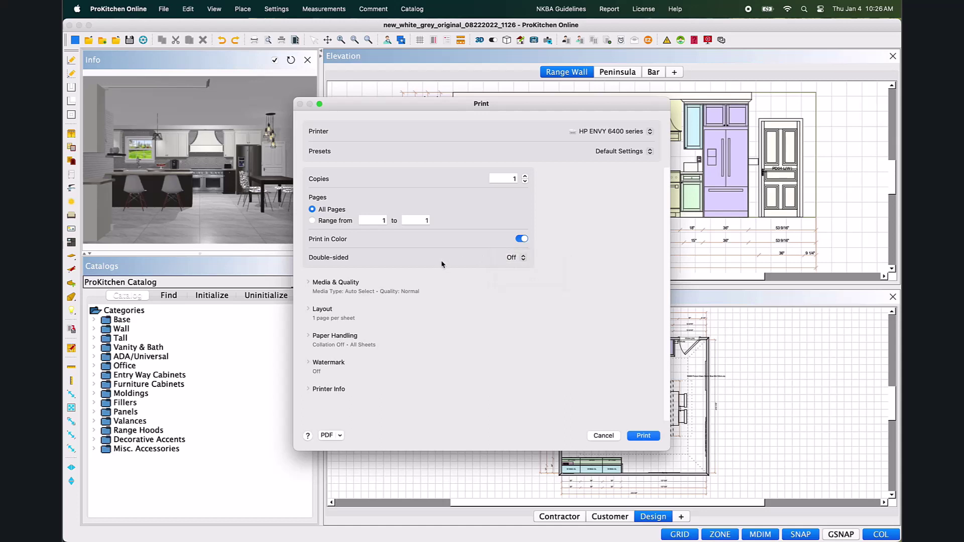
- Review the paper type and print quality choices under Media & Quality
click(308, 283)
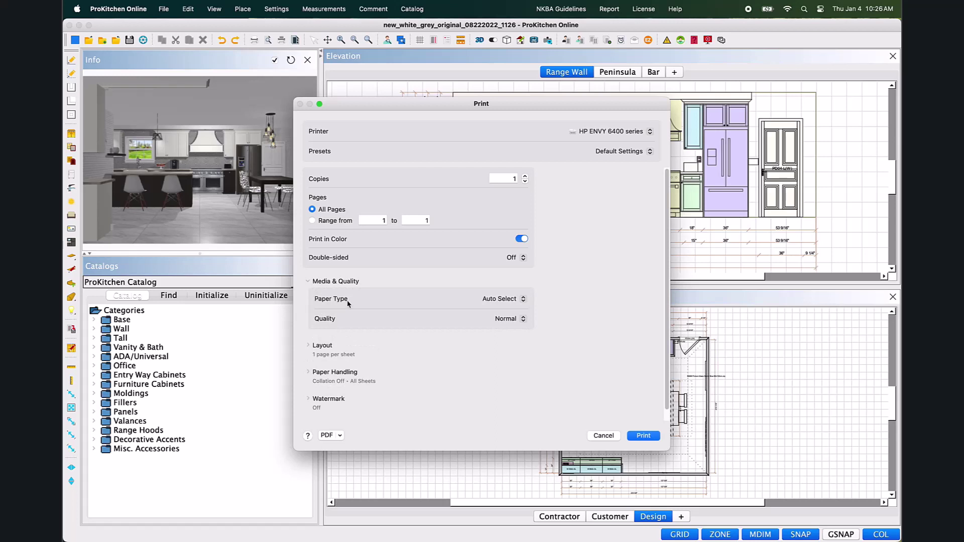
click(522, 300)
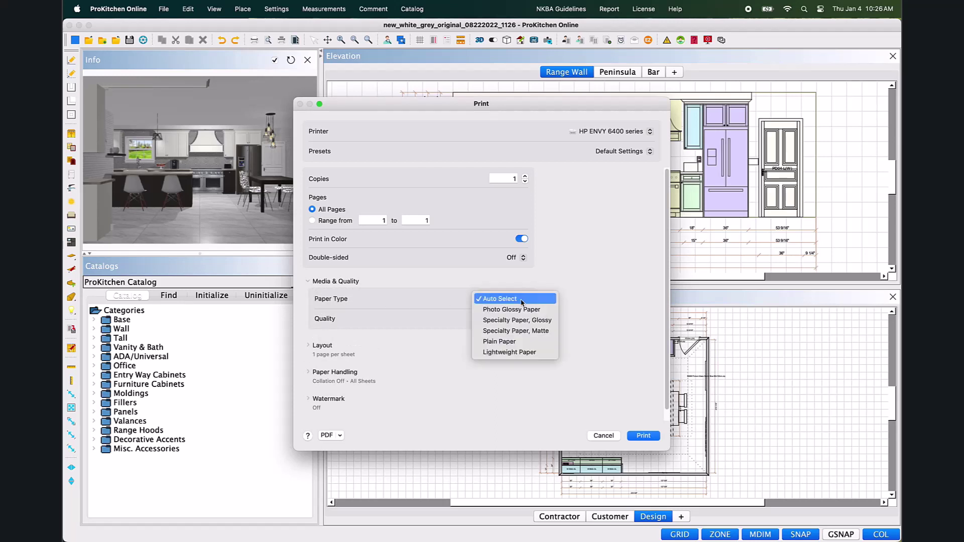
click(521, 300)
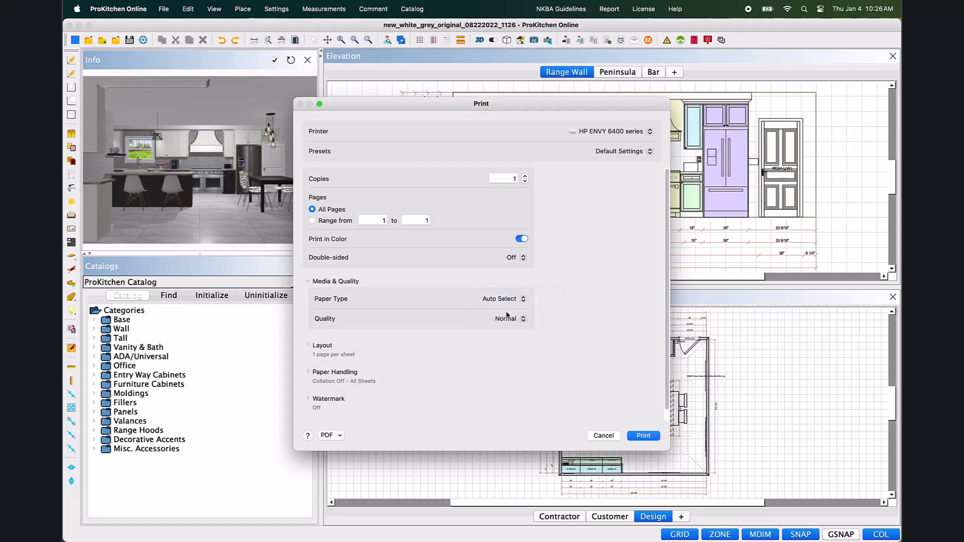
click(524, 320)
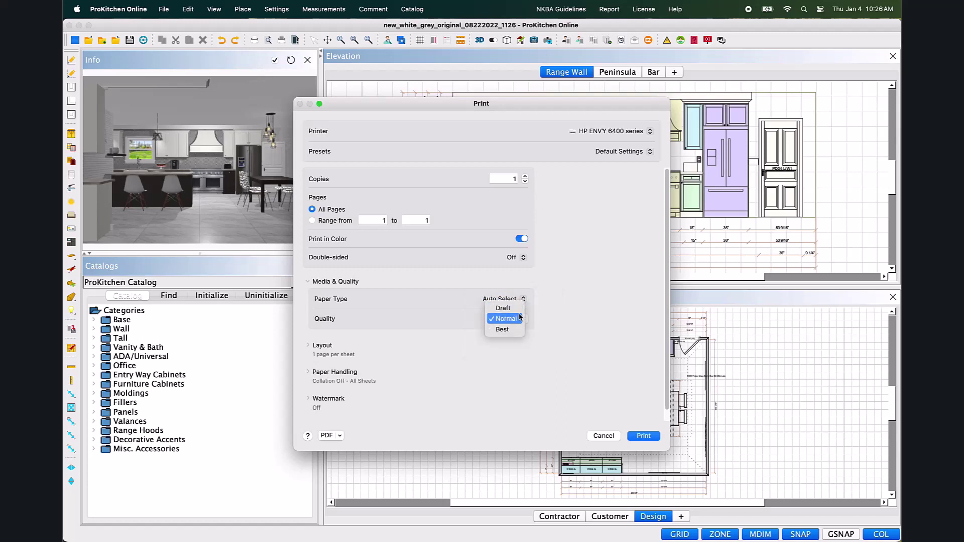
click(320, 287)
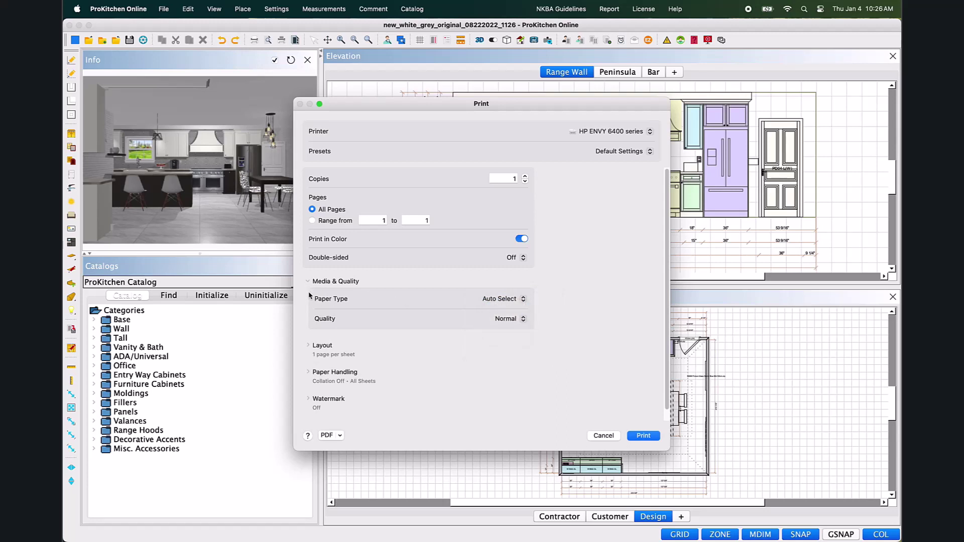
click(308, 281)
- Set the print layout to 2 pages per sheet, running left to right and top to bottom
click(308, 312)
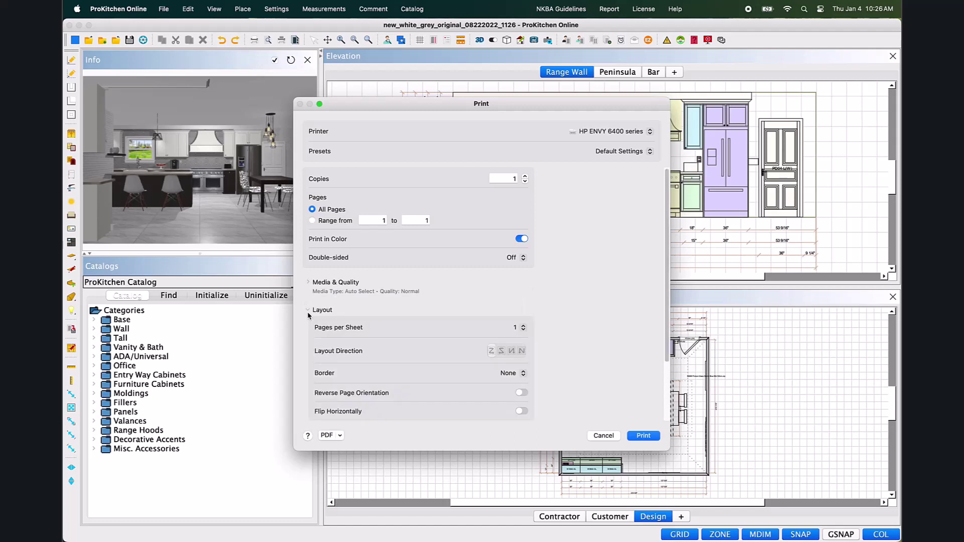
click(526, 330)
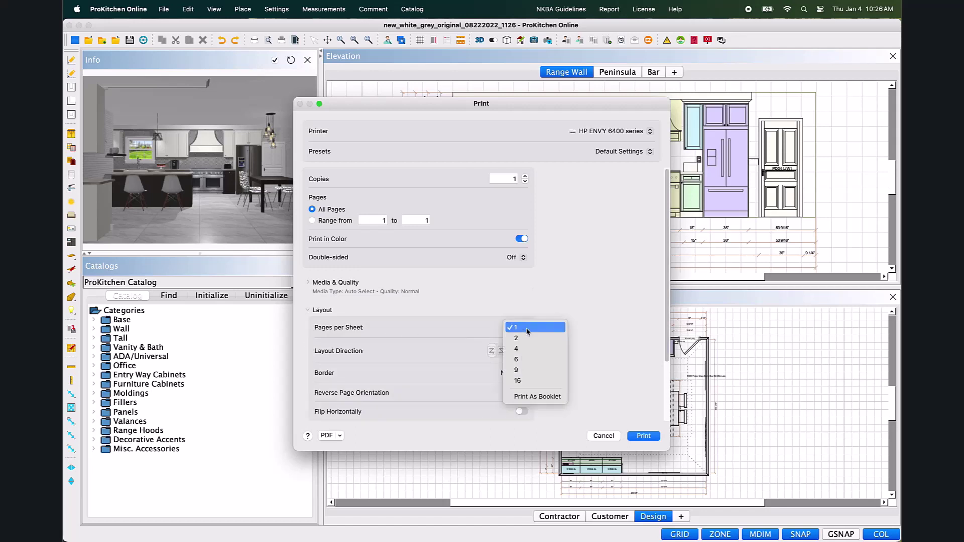
click(515, 340)
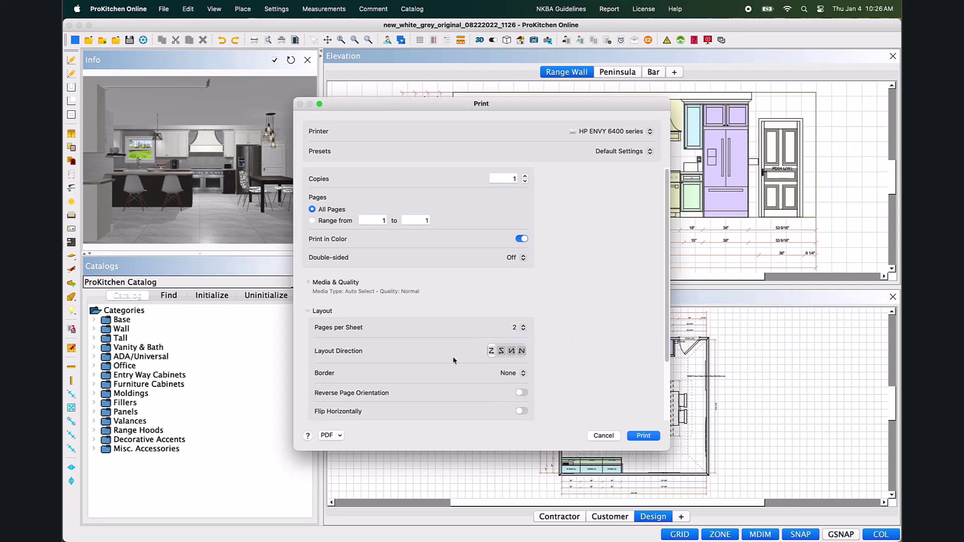
click(502, 355)
click(512, 356)
click(492, 353)
- Look through the layout border styles and try Reverse Page Orientation, leaving it off
click(524, 374)
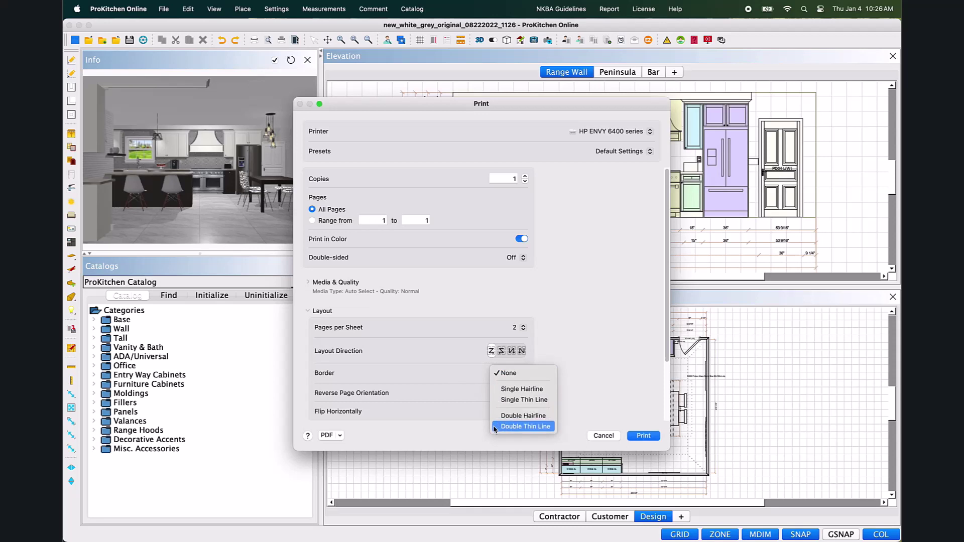
click(455, 372)
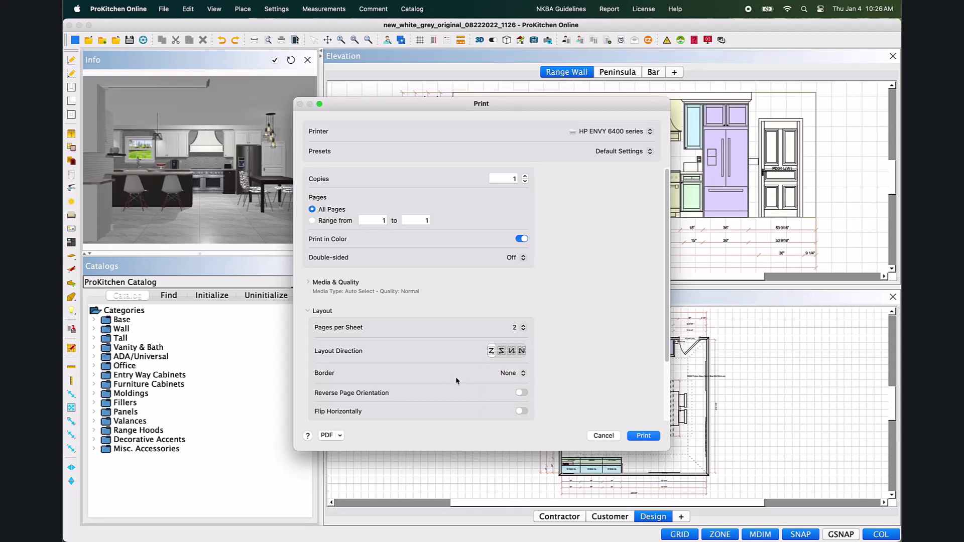
click(522, 393)
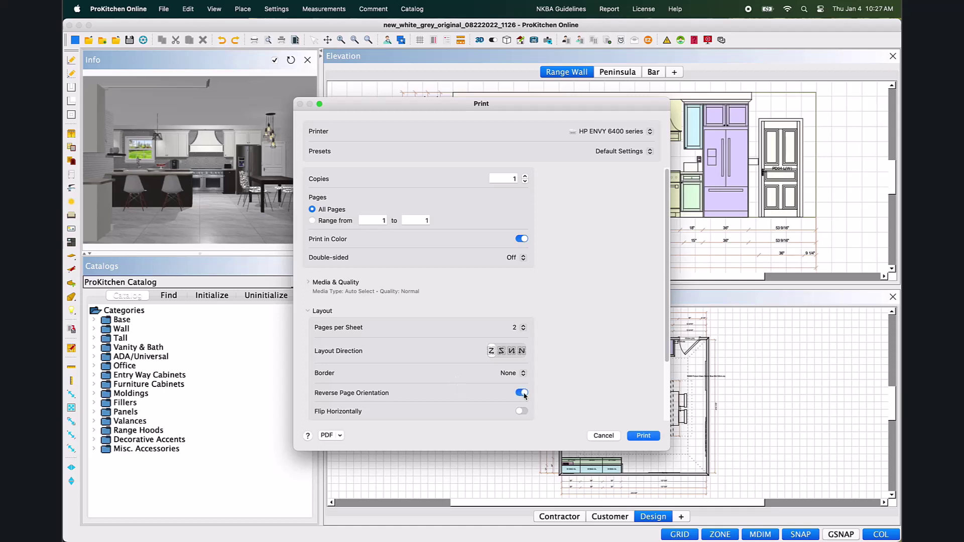
click(522, 393)
scroll(489, 394, down, 1)
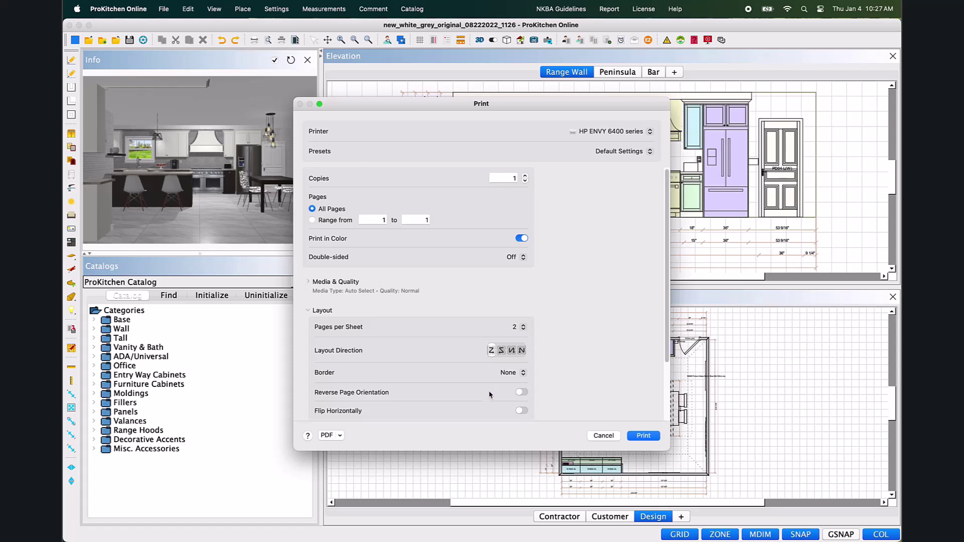
click(308, 310)
- Review the collation, sheets-to-print and sheet order options under Paper Handling
click(308, 340)
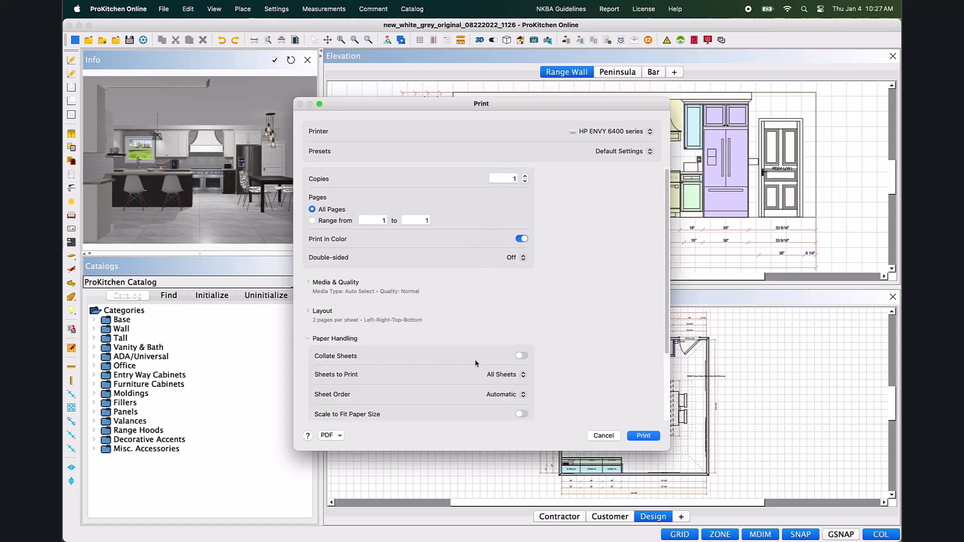
click(522, 357)
click(525, 357)
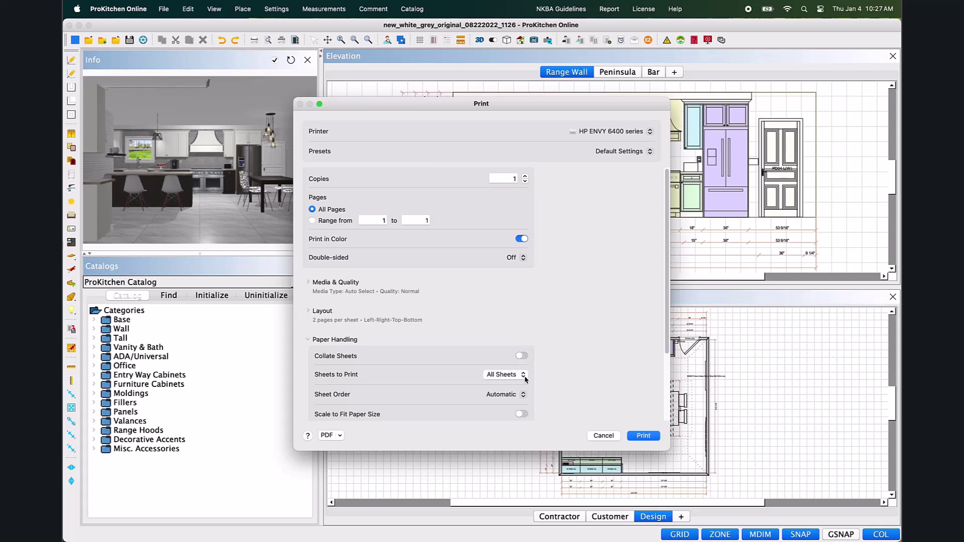
click(525, 378)
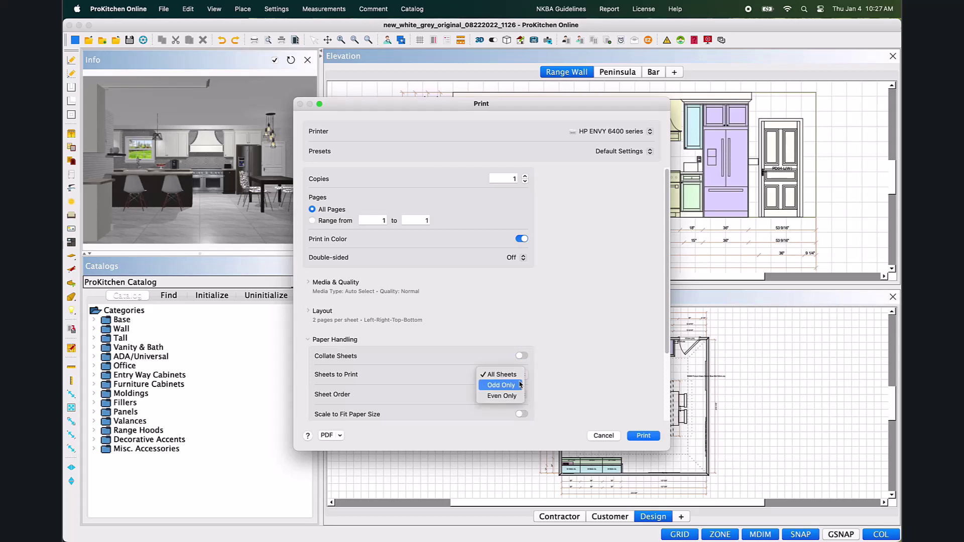
click(520, 374)
scroll(522, 383, down, 2)
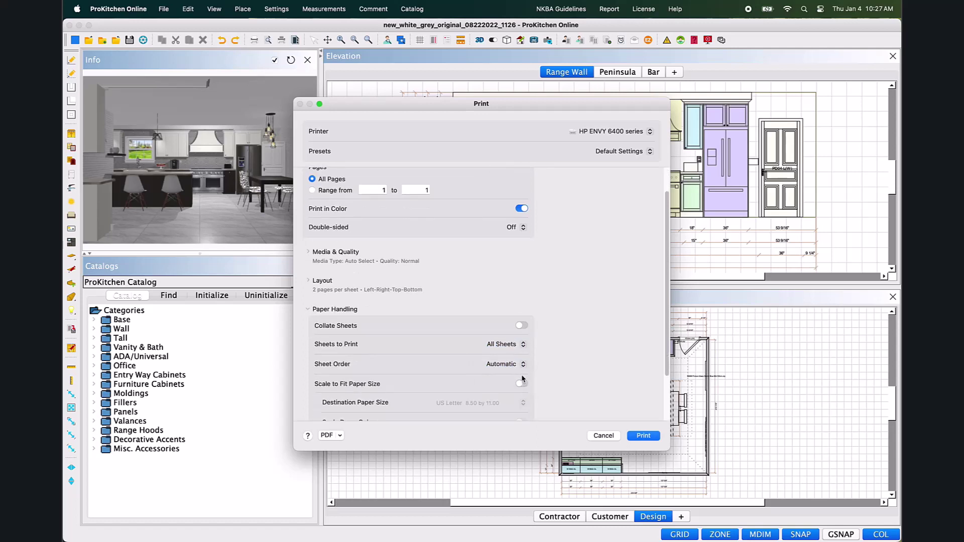
click(523, 366)
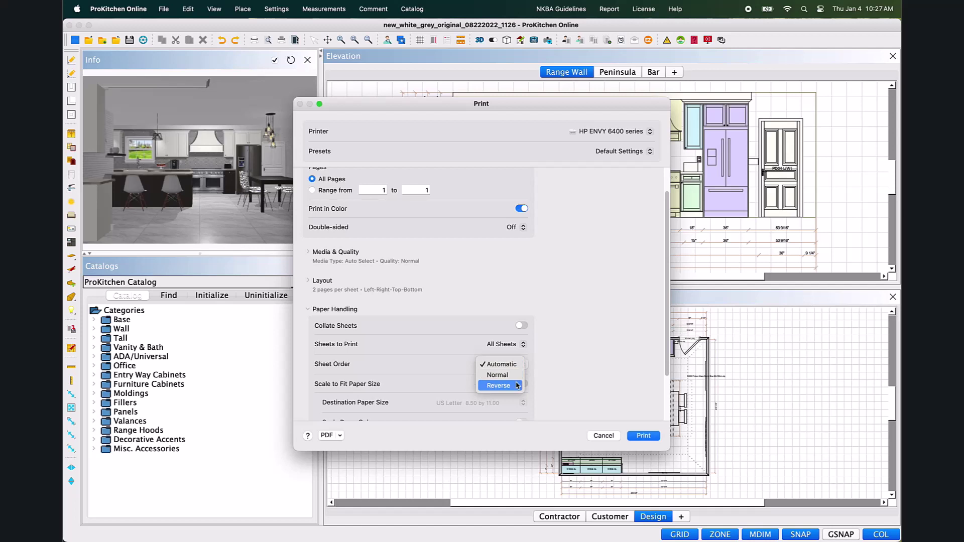
click(465, 364)
- Turn on Scale to Fit Paper Size, trying 5 x 7 before choosing US Letter, 8.50 by 11.00 inches, as the destination paper size
scroll(526, 358, down, 3)
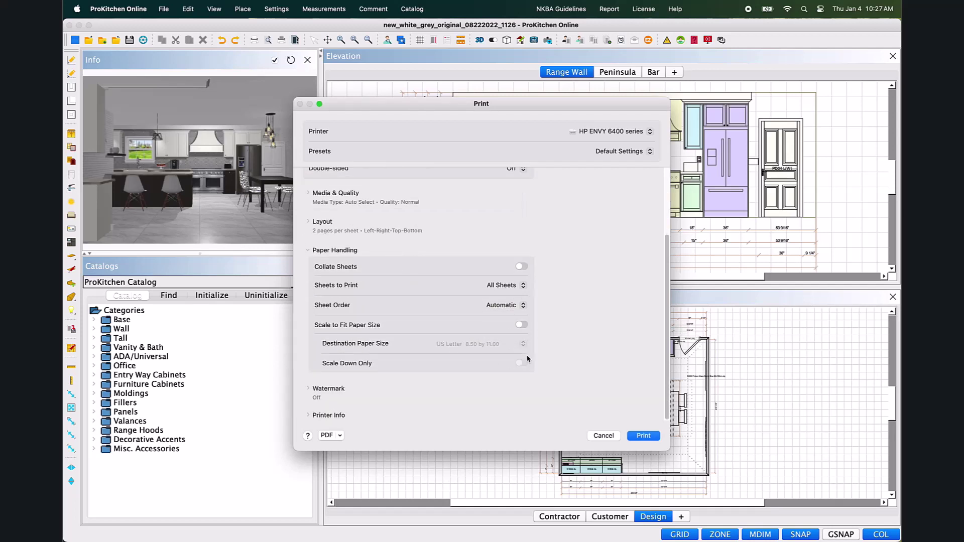
click(522, 325)
click(523, 346)
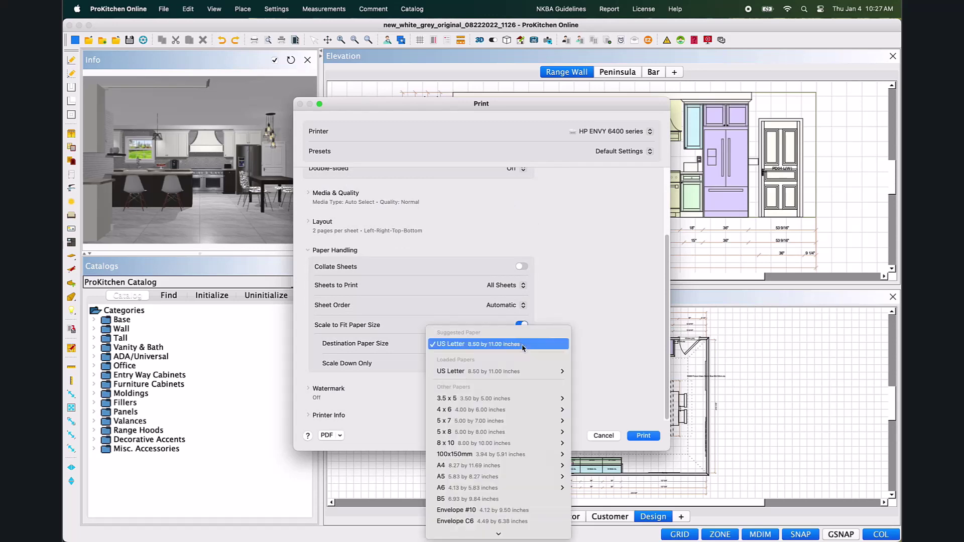
click(512, 424)
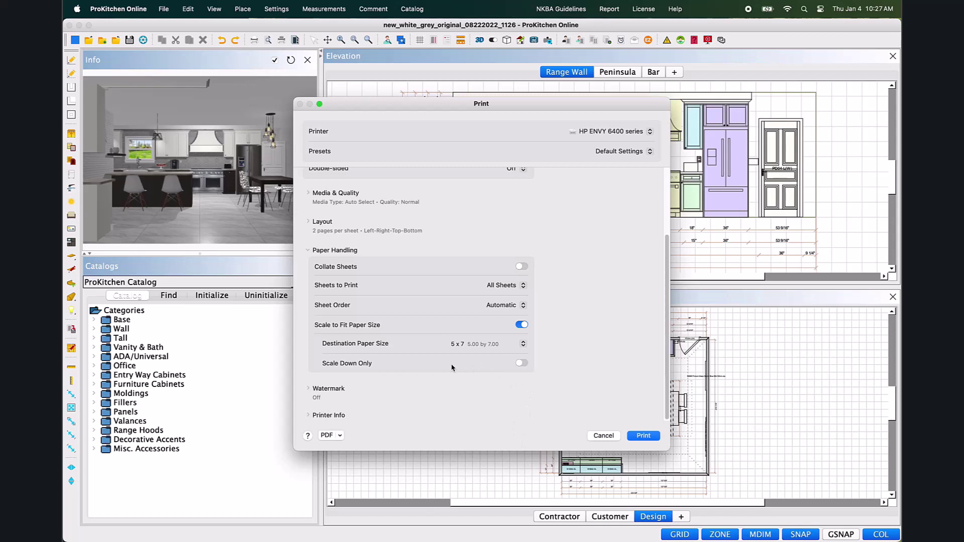
click(520, 364)
click(522, 344)
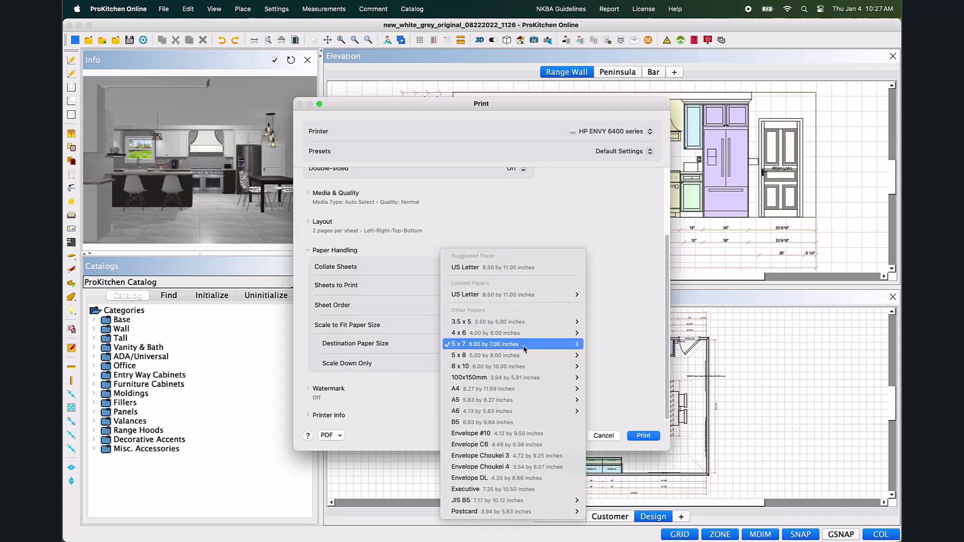
click(492, 269)
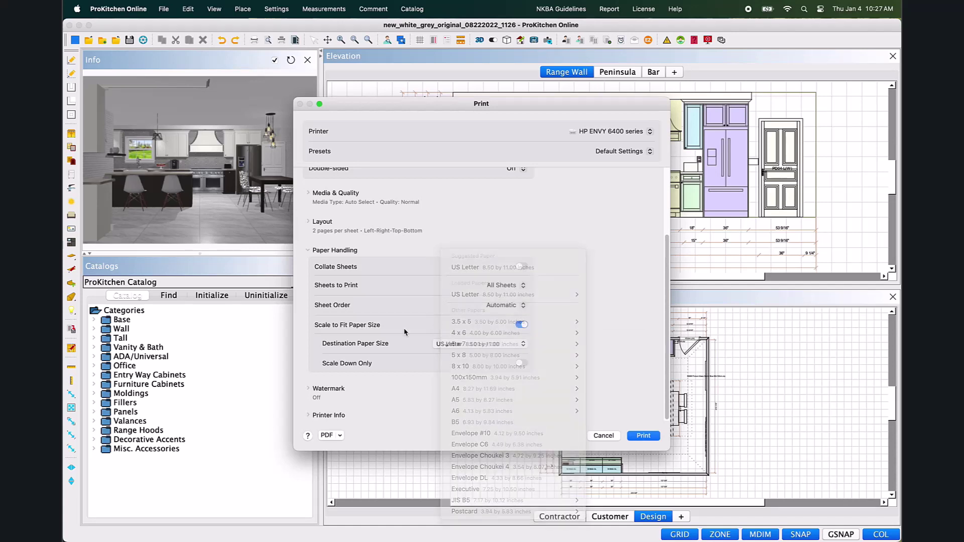
click(308, 250)
- Turn on Apply Watermark and enter "watermark" as the watermark text
click(309, 368)
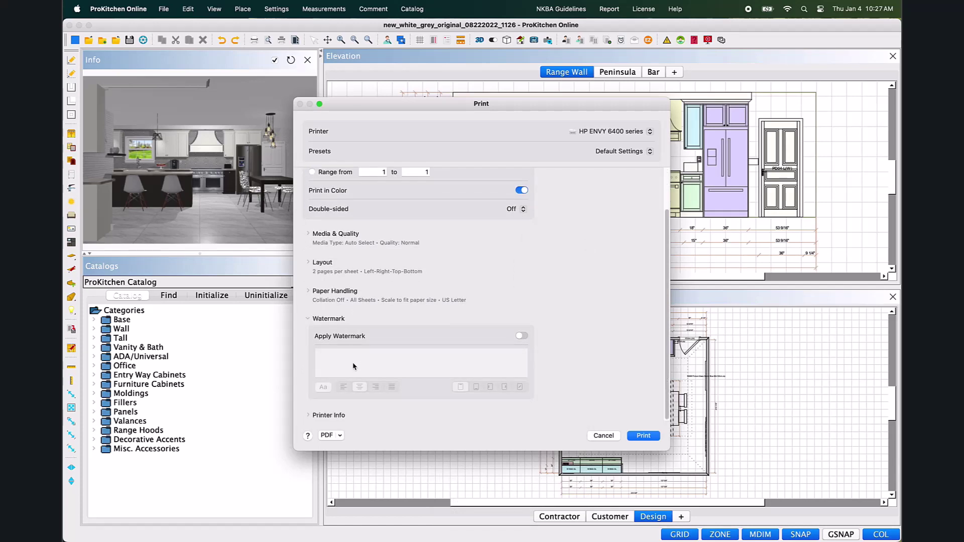
click(522, 336)
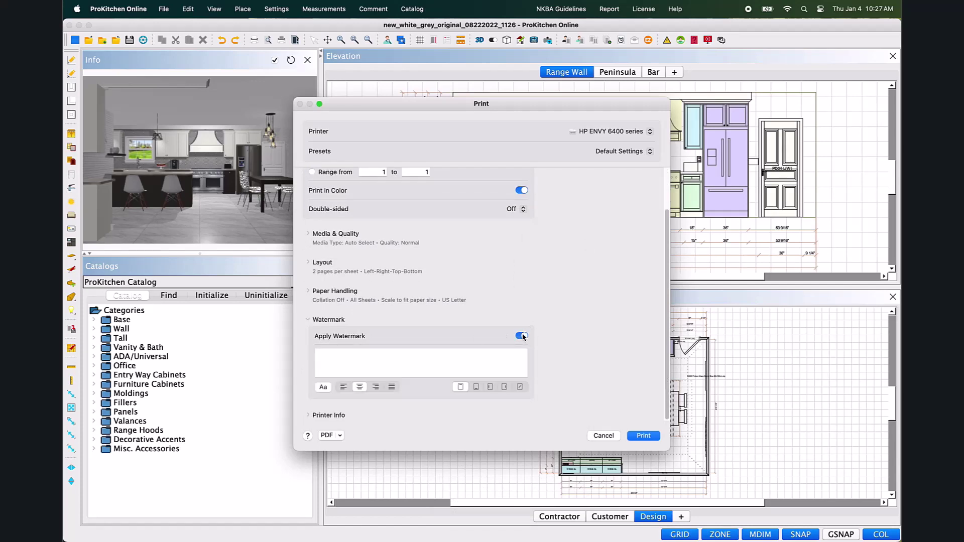
click(418, 364)
text(wa)
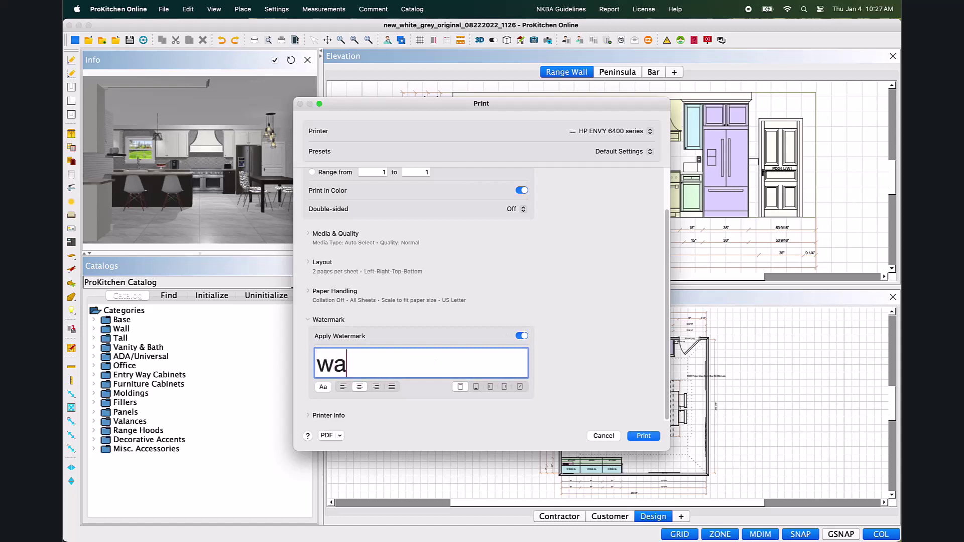
text(termark)
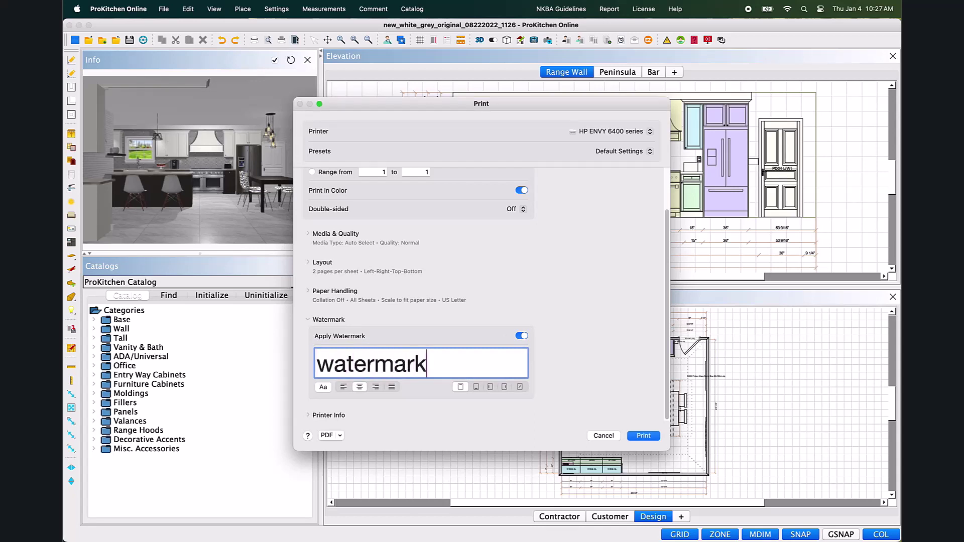
- Try the Apple Chancery typeface at size 12 for the watermark text and view the color choices
click(323, 386)
click(748, 274)
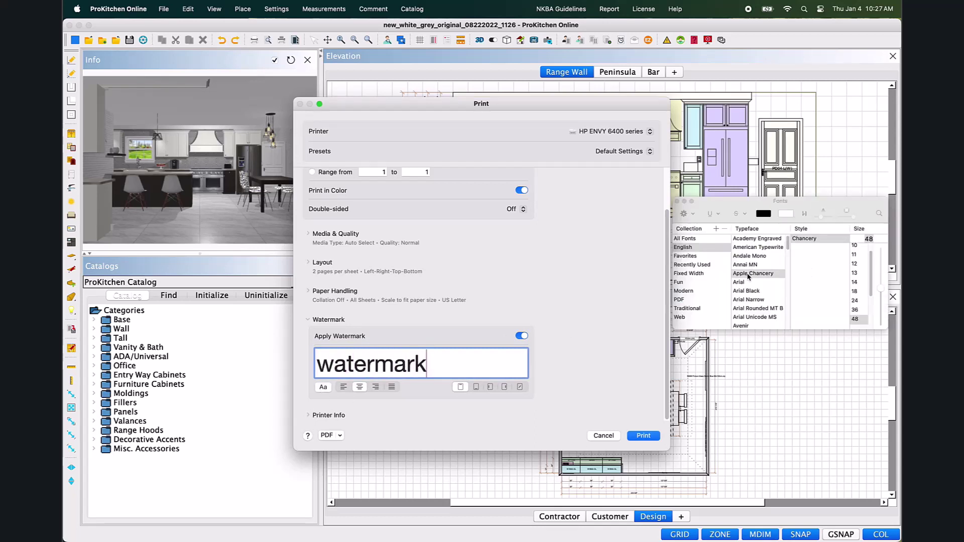
click(855, 264)
click(786, 213)
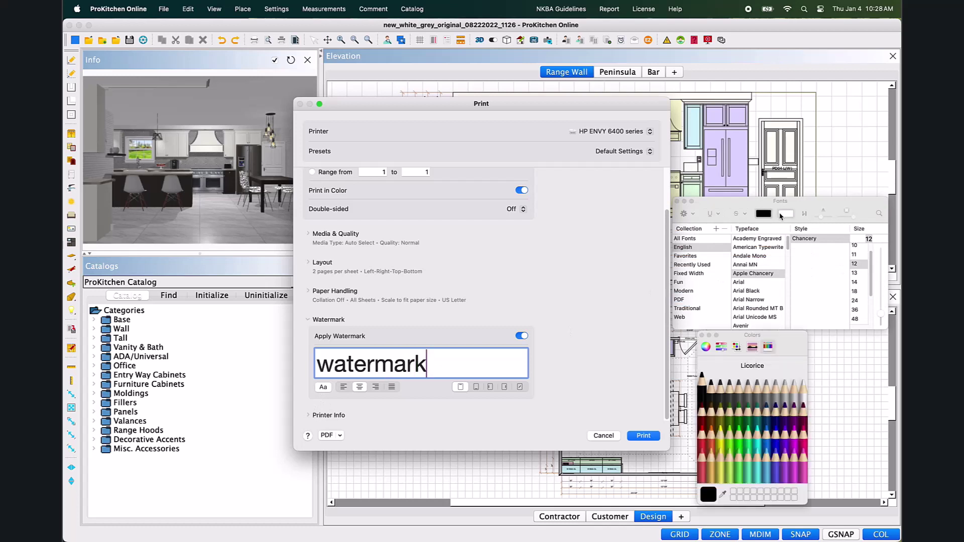
click(703, 335)
click(676, 201)
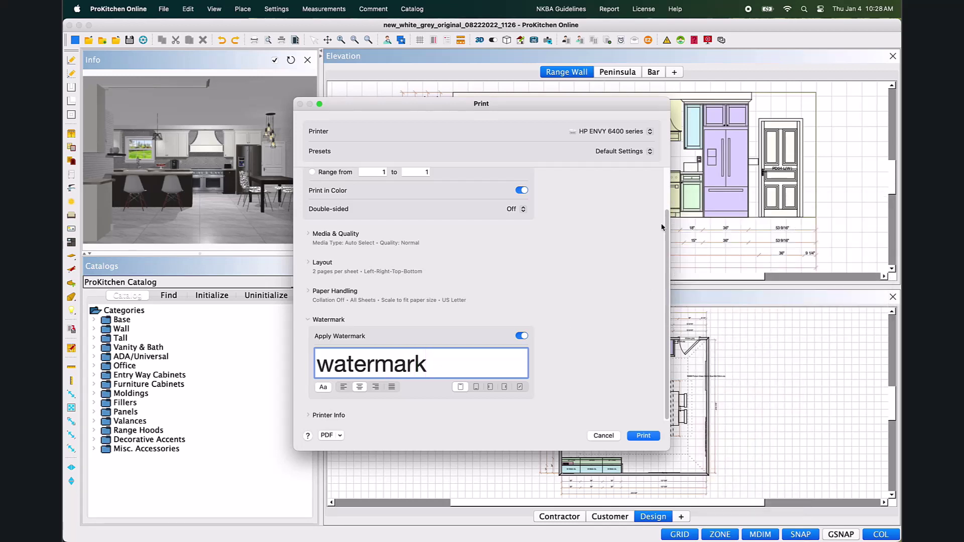
- Try left alignment and the bottom location for the watermark, returning to centered text at the top of the page
click(346, 388)
click(359, 388)
click(476, 388)
click(461, 388)
click(309, 320)
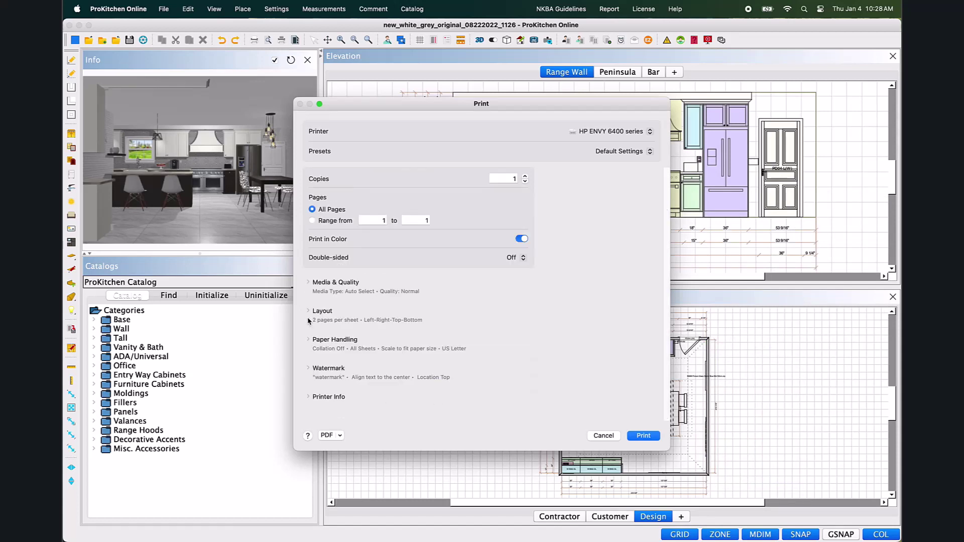
- Review the printer's name, model and cartridge supply levels under Printer Info
click(308, 396)
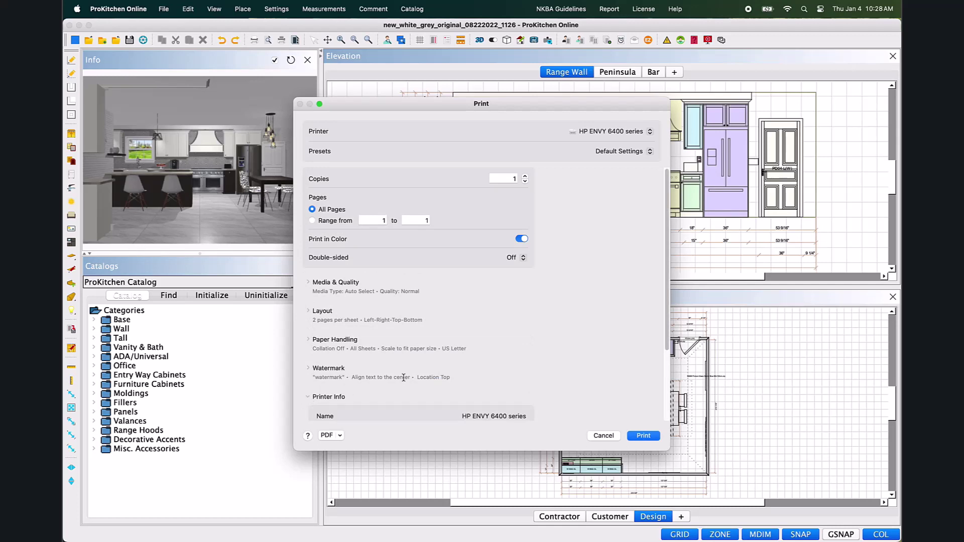
scroll(446, 371, down, 3)
scroll(446, 371, down, 2)
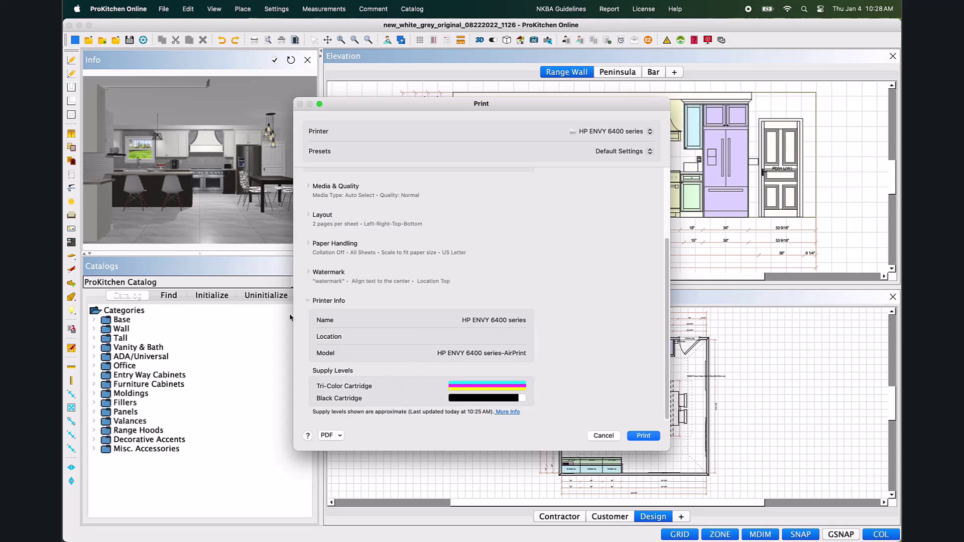
click(309, 302)
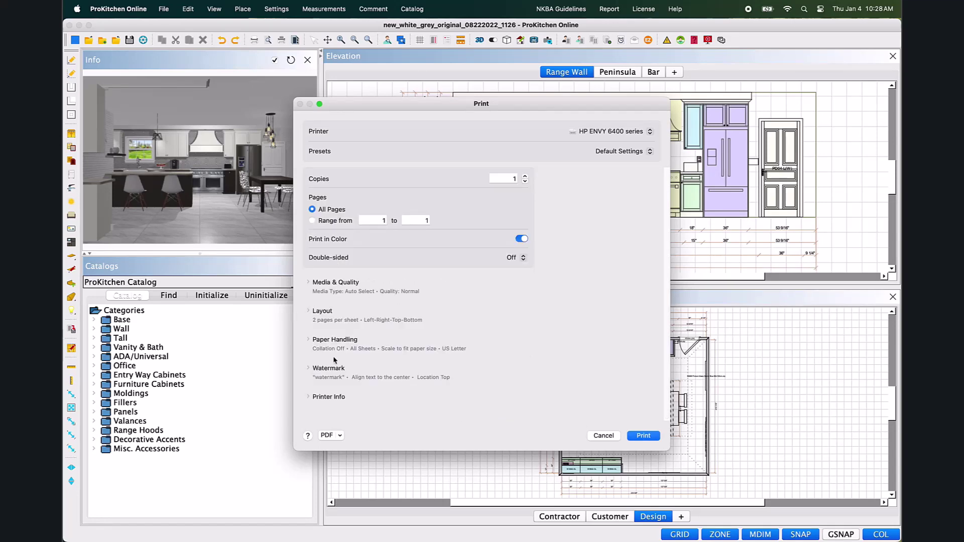
- Review the PDF output options, including the Save as PDF form, without saving a file
click(328, 436)
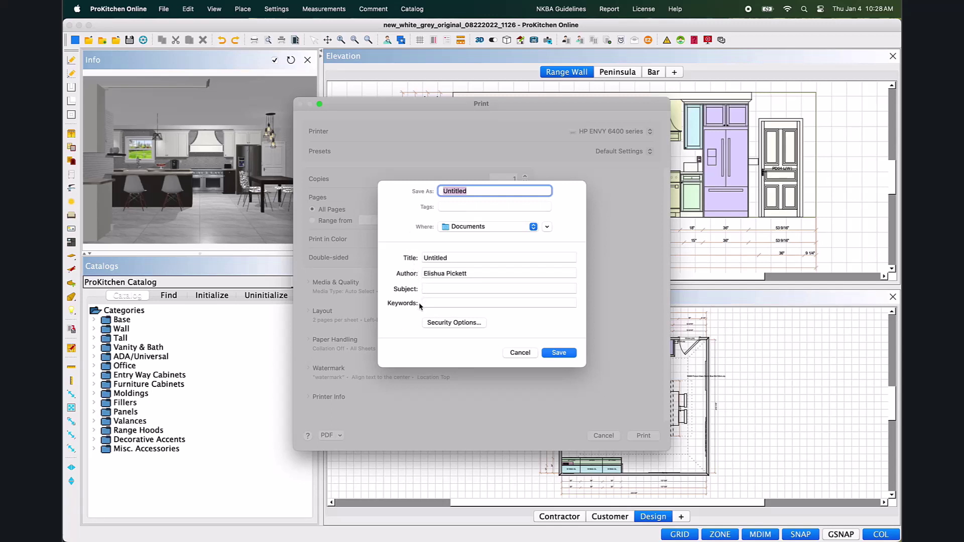
click(529, 352)
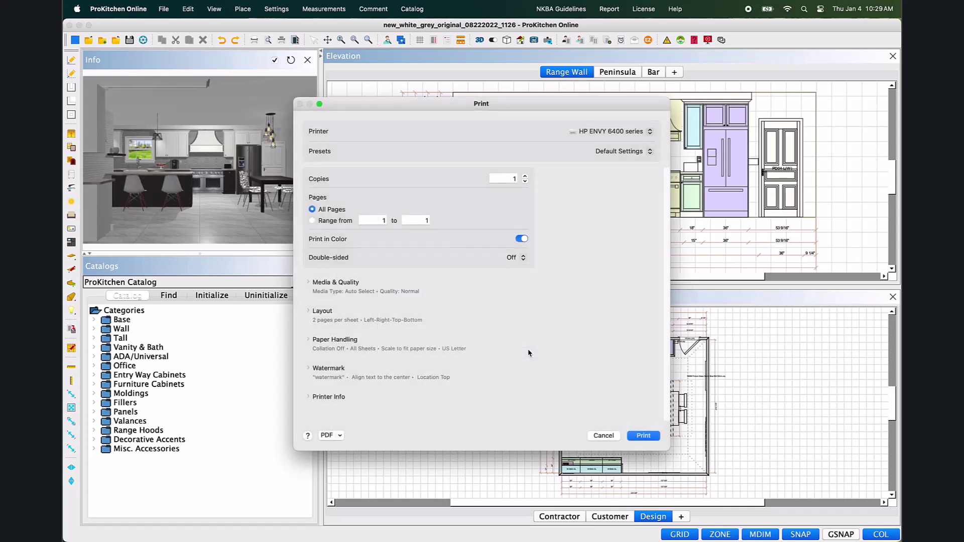
click(341, 436)
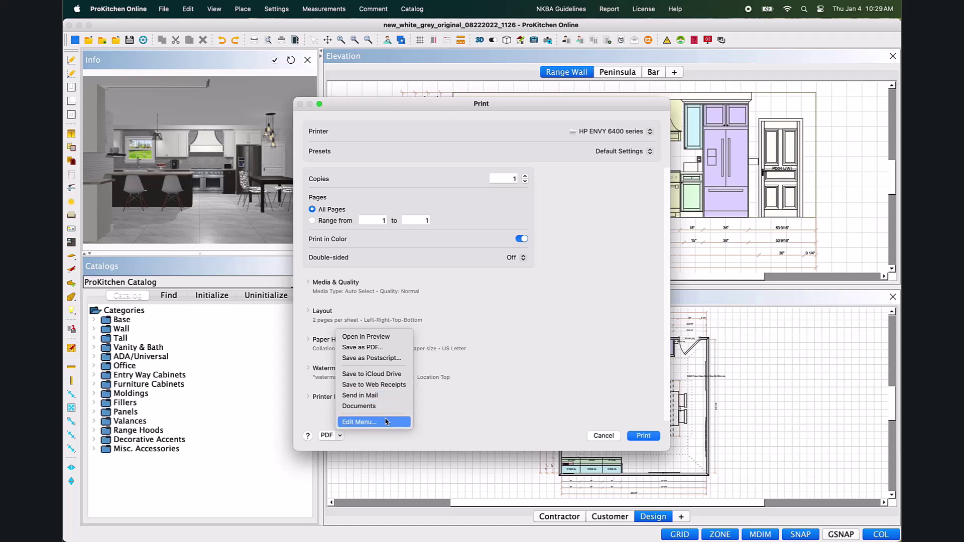
click(447, 417)
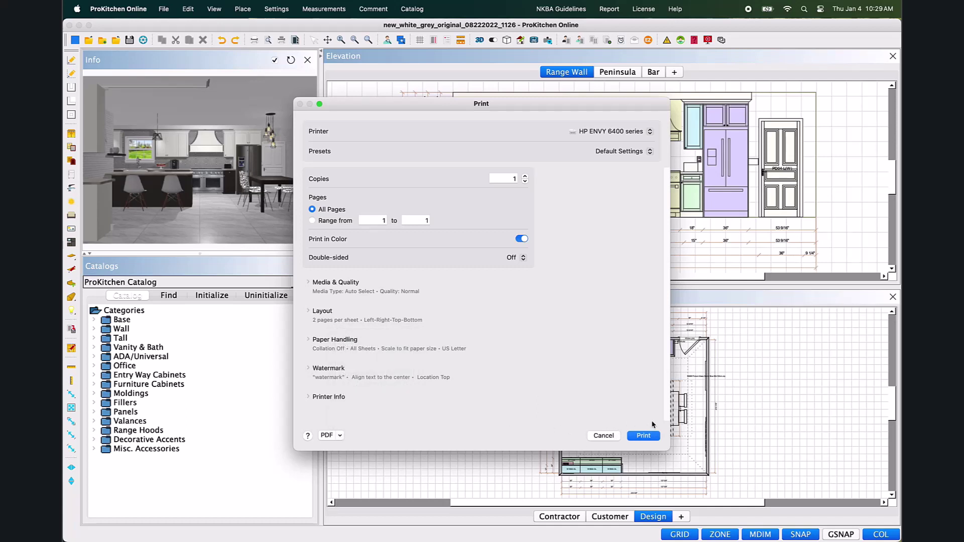
- Look through the available print presets and cancel the print job
click(650, 151)
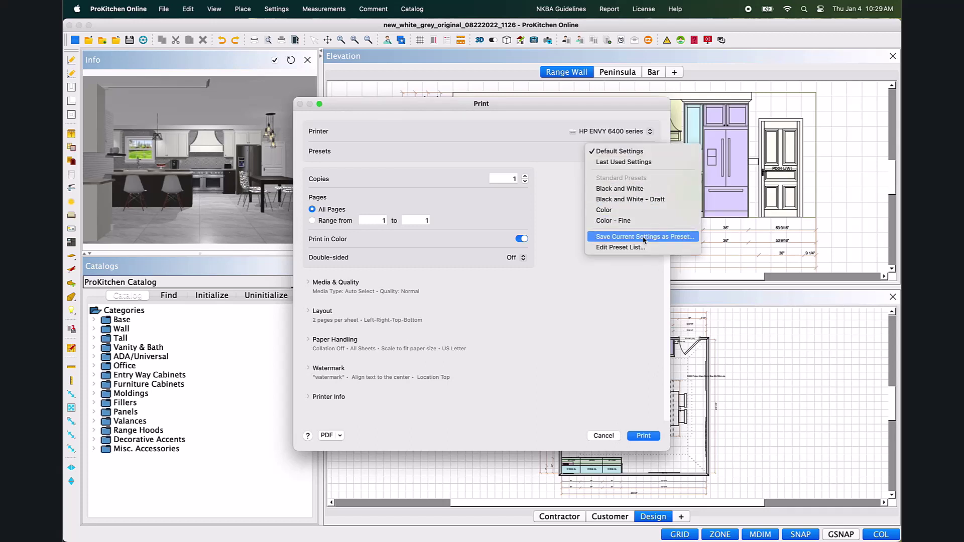
click(646, 291)
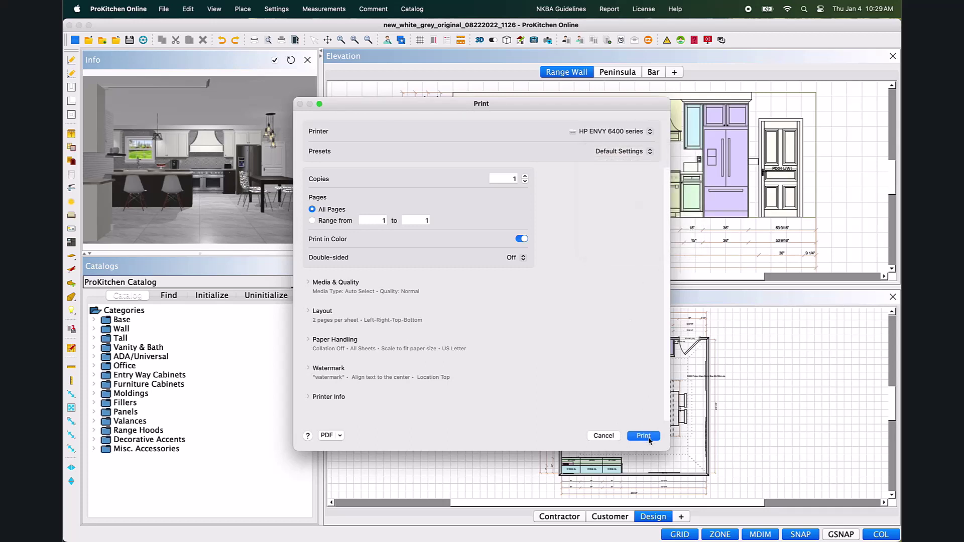
click(614, 436)
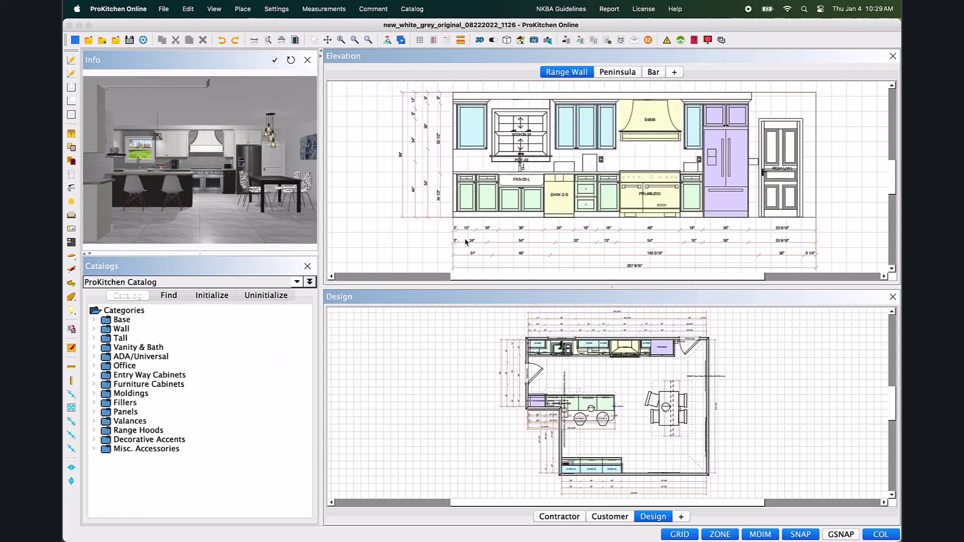
- Start a print preview of the design and set its page orientation to Landscape
click(162, 8)
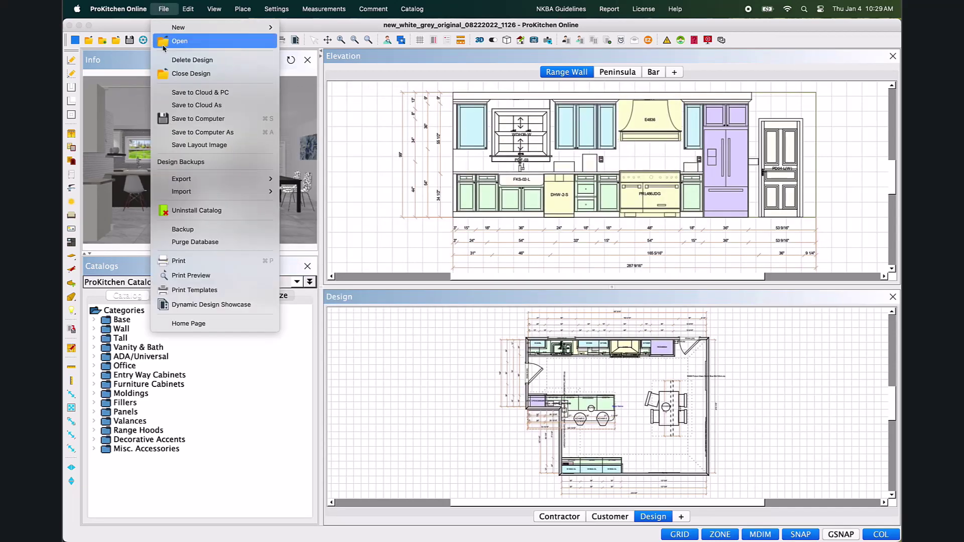
click(211, 275)
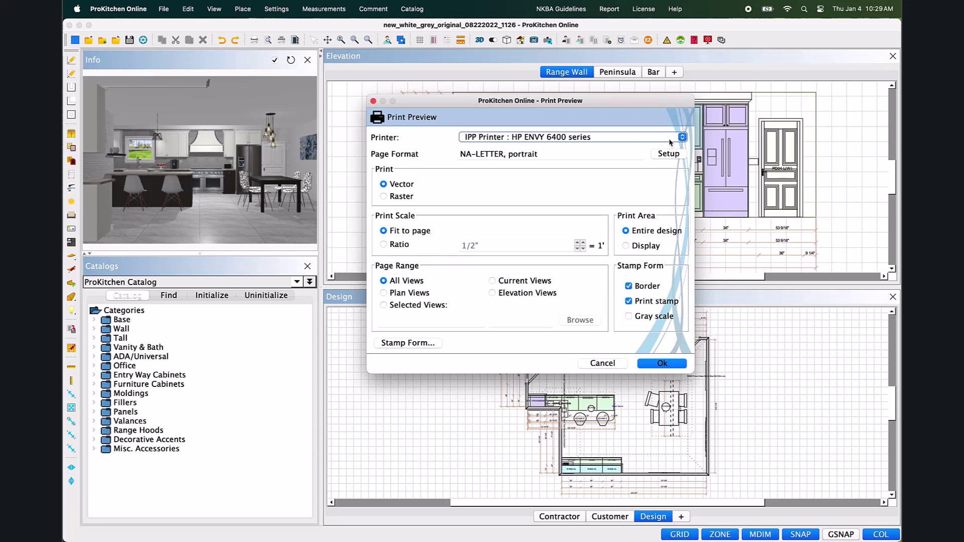
click(680, 157)
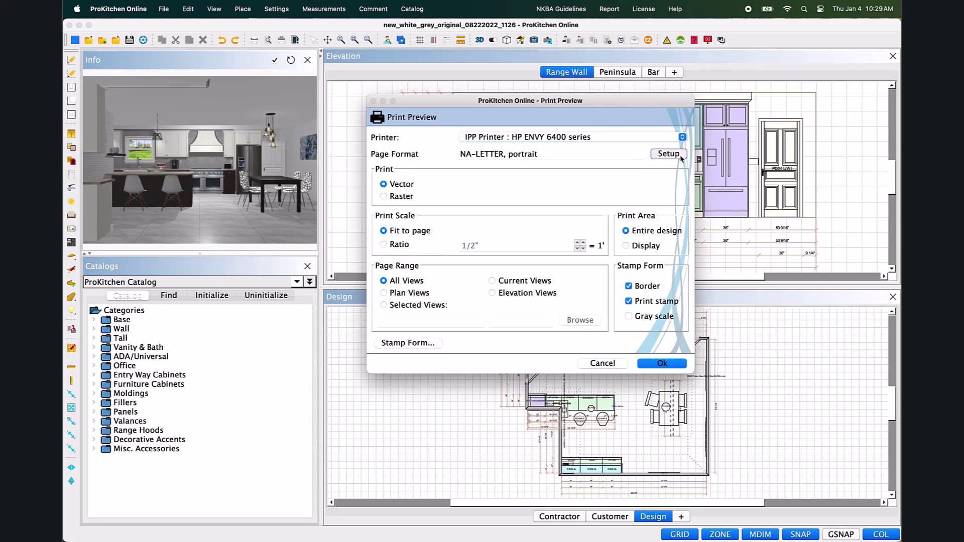
click(581, 190)
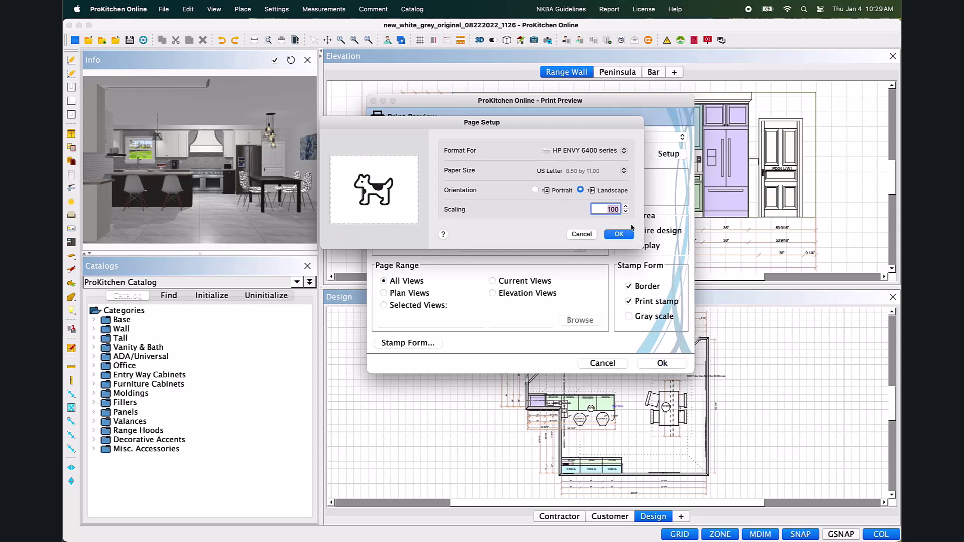
click(619, 234)
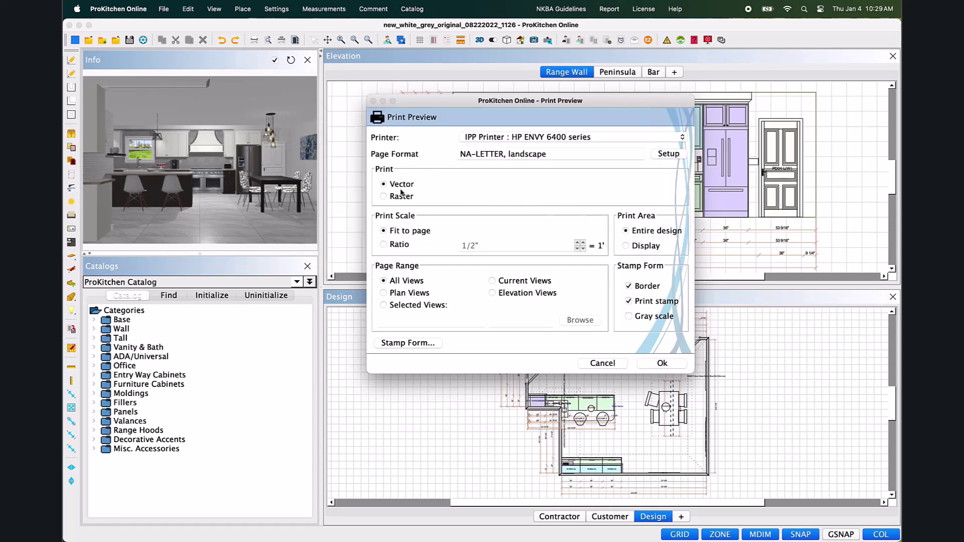
- Try Raster printing, the Ratio scale and the Display print area, returning to Vector, Fit to page and Entire design
click(383, 197)
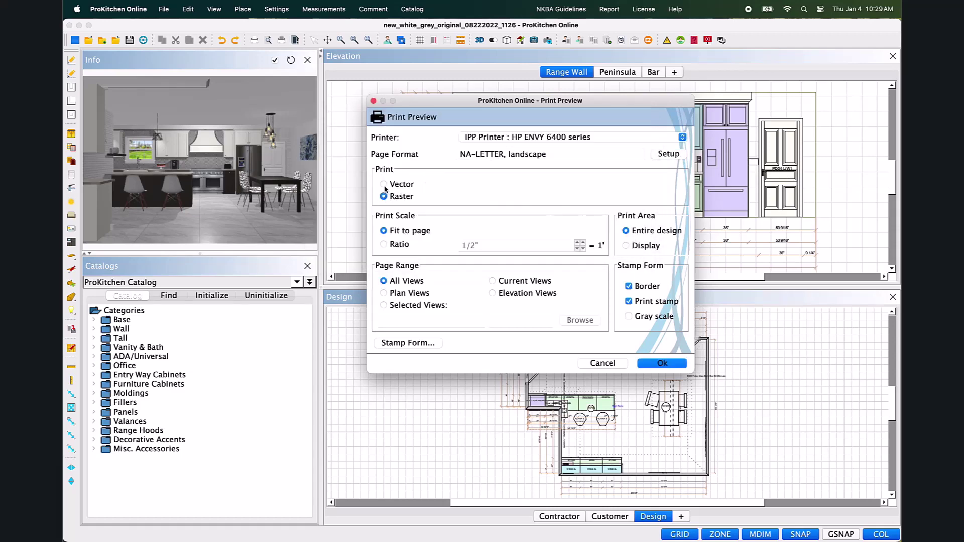
click(384, 185)
click(384, 245)
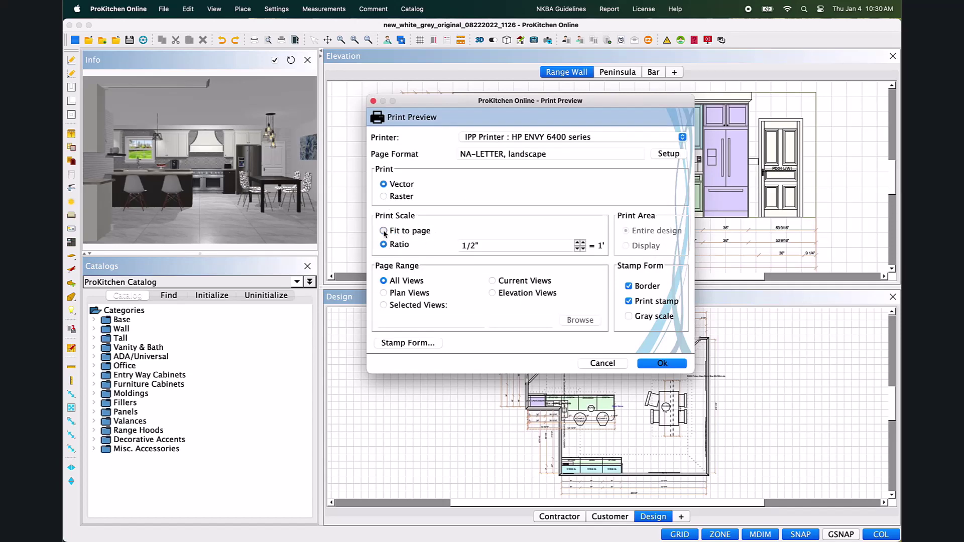
click(384, 230)
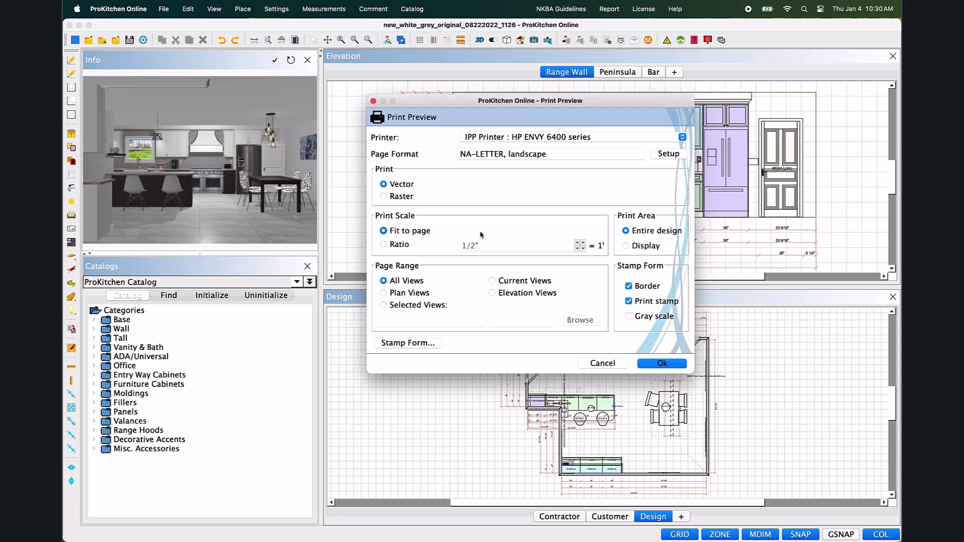
click(625, 246)
click(626, 231)
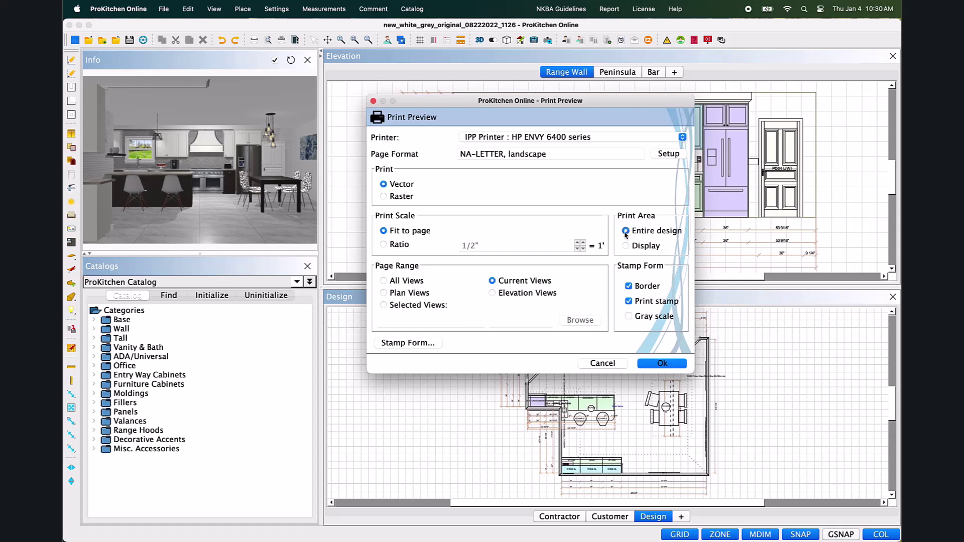
- Go through the All, Current, Plan and Elevation Views page ranges and choose Selected Views
click(383, 282)
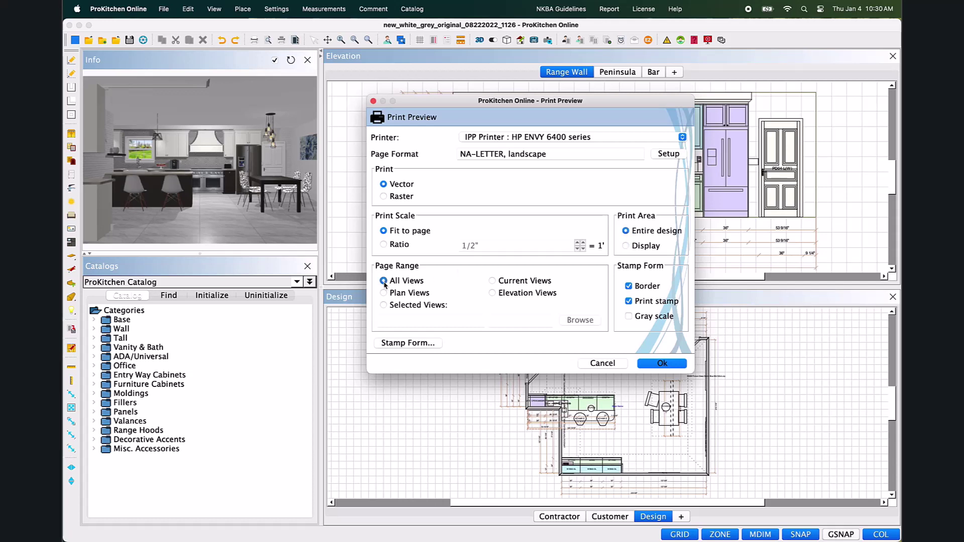
click(492, 281)
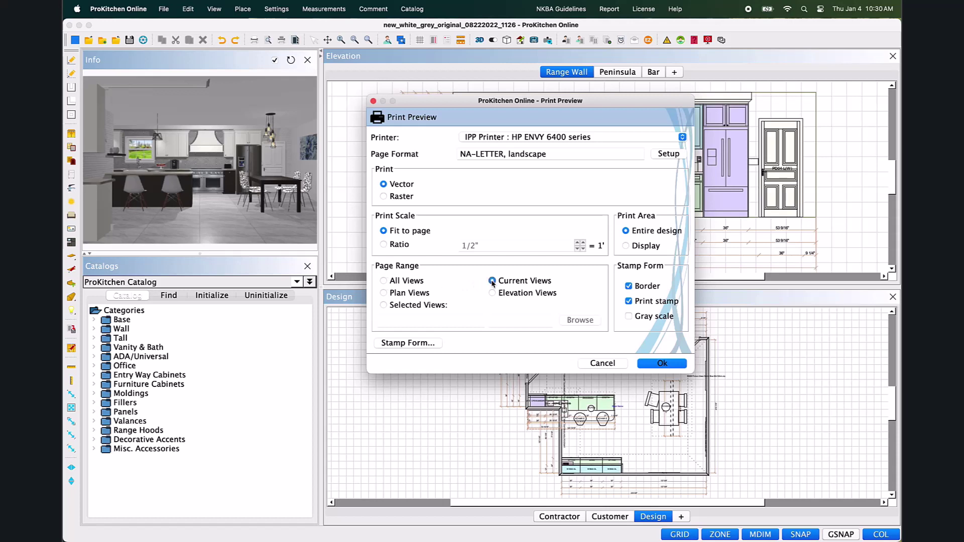
click(384, 293)
click(493, 293)
click(383, 306)
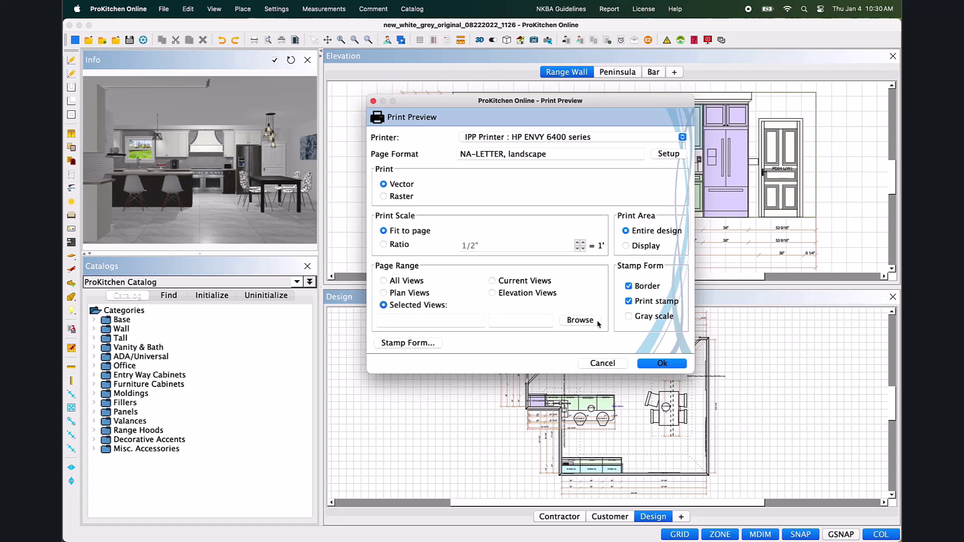
- Mark the Design, Range Wall and Peninsula views for the preview and dismiss the selection
click(581, 320)
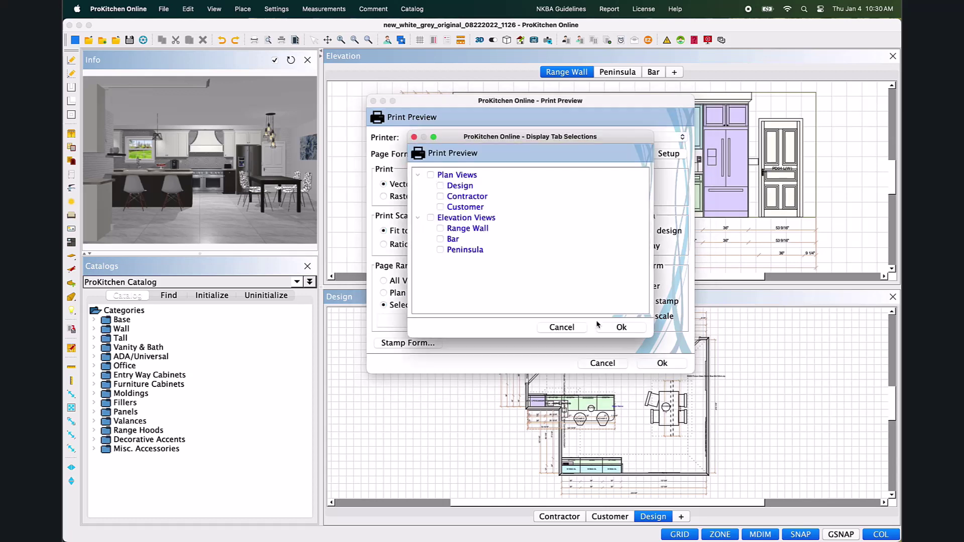
click(441, 186)
click(441, 228)
click(441, 250)
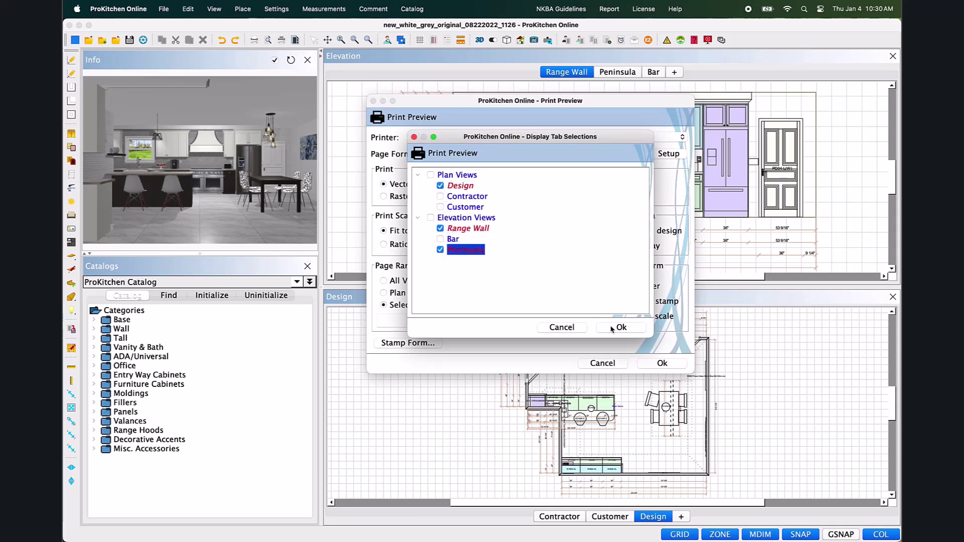
click(581, 332)
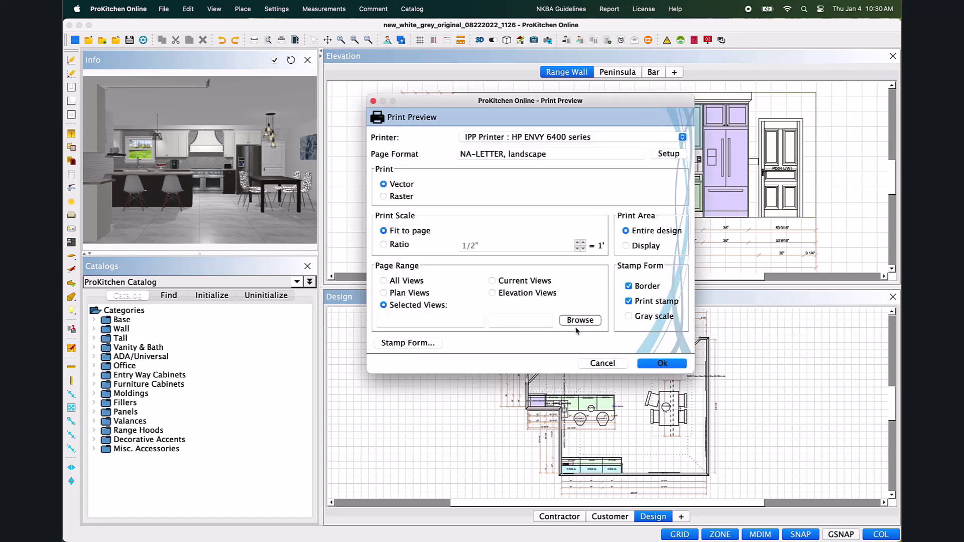
- Try the Border, Print stamp and Gray scale options for the preview, returning each one to its original state
click(629, 286)
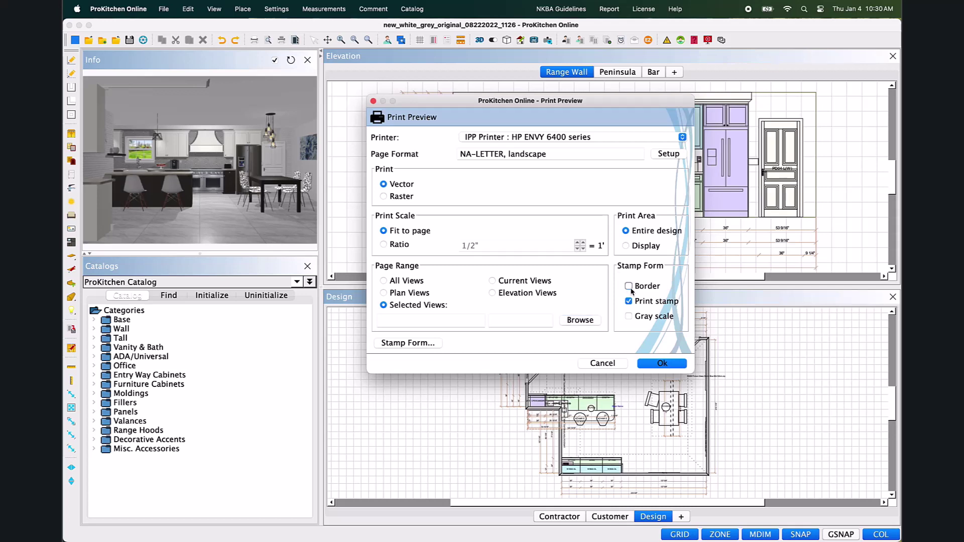
click(629, 286)
click(629, 302)
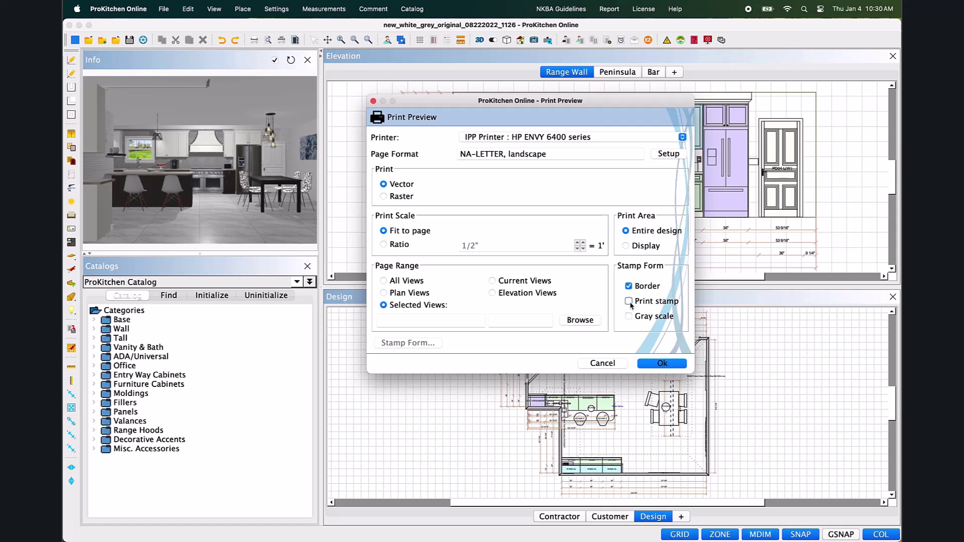
click(629, 302)
click(629, 317)
click(629, 316)
click(629, 317)
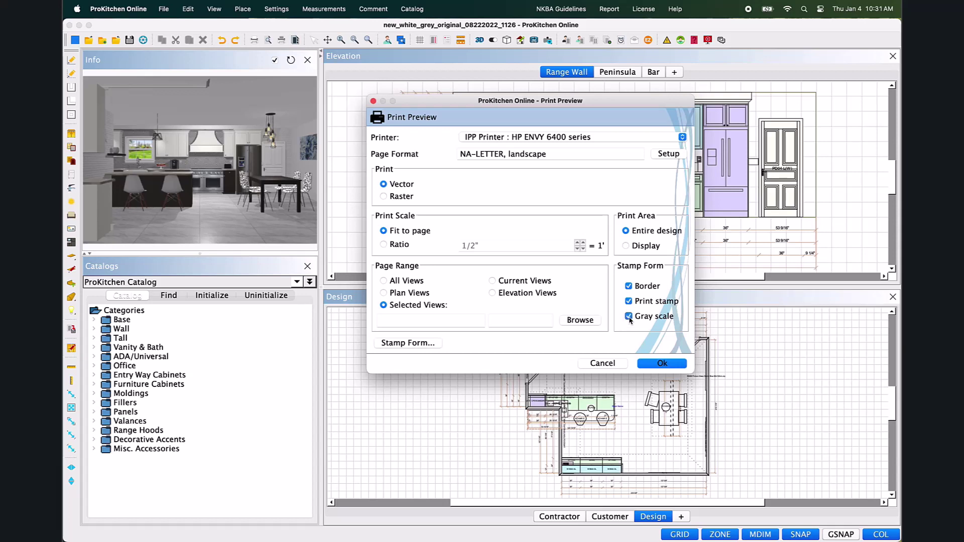
click(629, 317)
- Open the stamp form and shorten its design name to new_white_grey_original
click(435, 346)
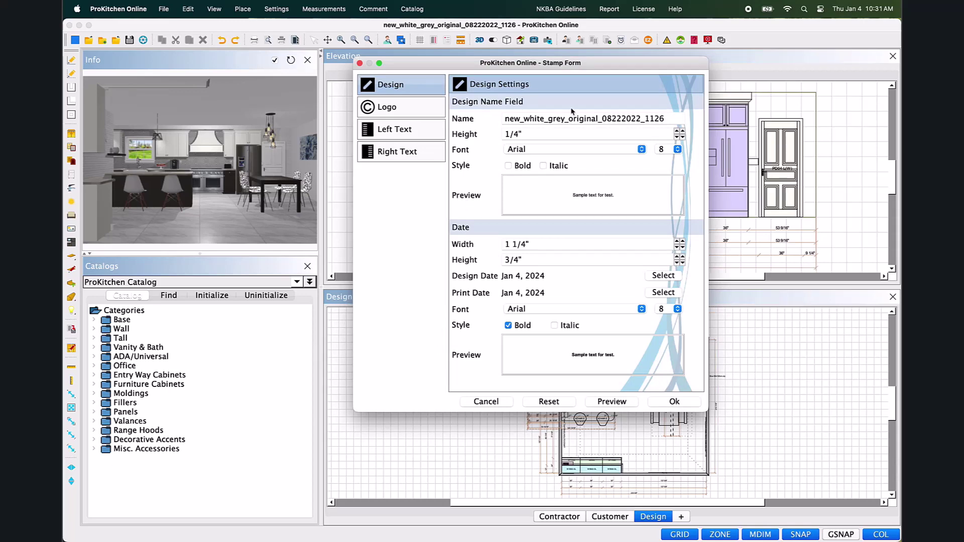
drag(676, 119, 598, 119)
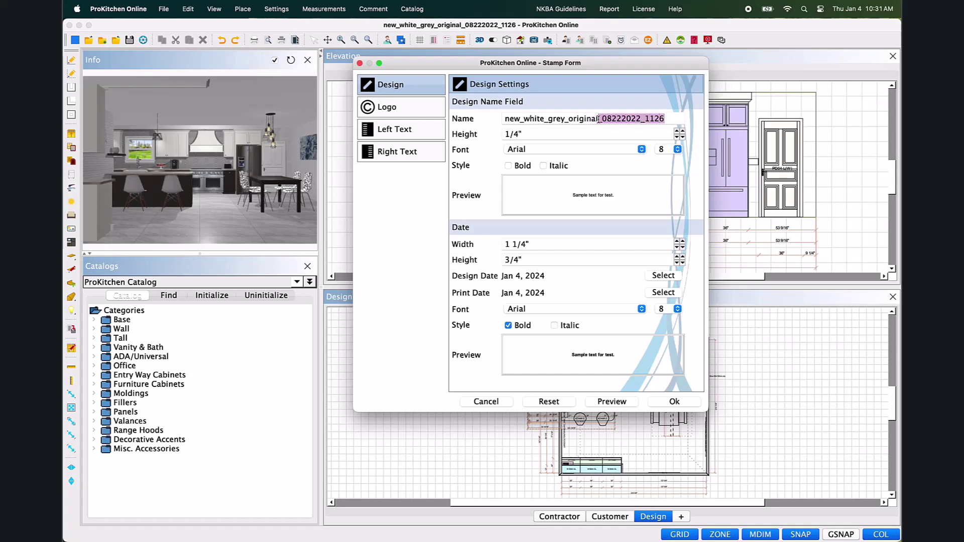
key(BackSpace)
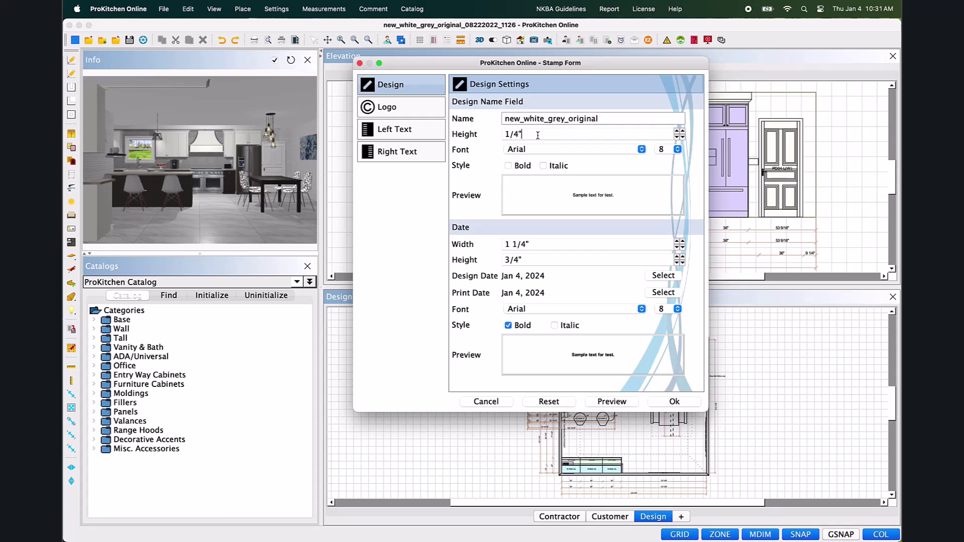
- Style the stamp's design name as bold and italic, keeping the Arial font at size 8
click(563, 151)
click(564, 154)
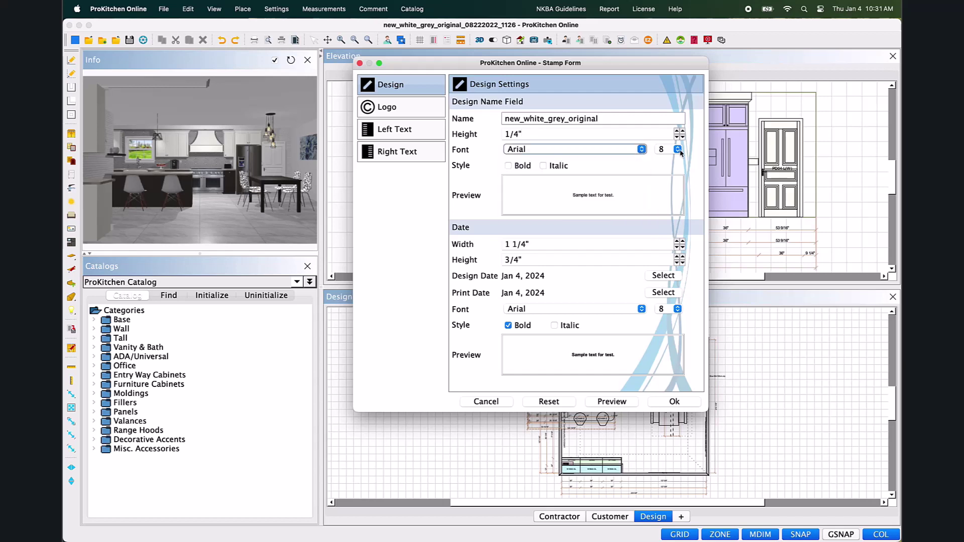
click(677, 149)
click(680, 152)
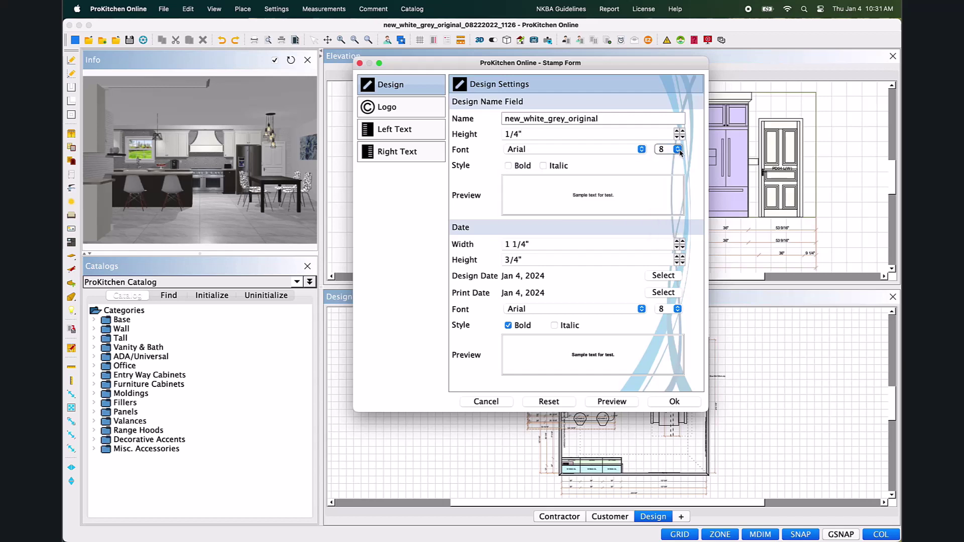
click(508, 166)
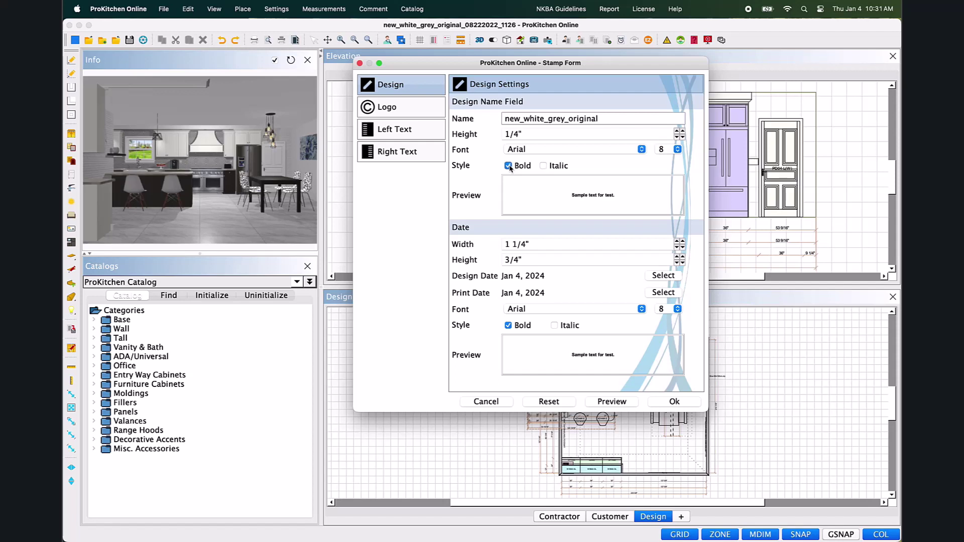
click(543, 166)
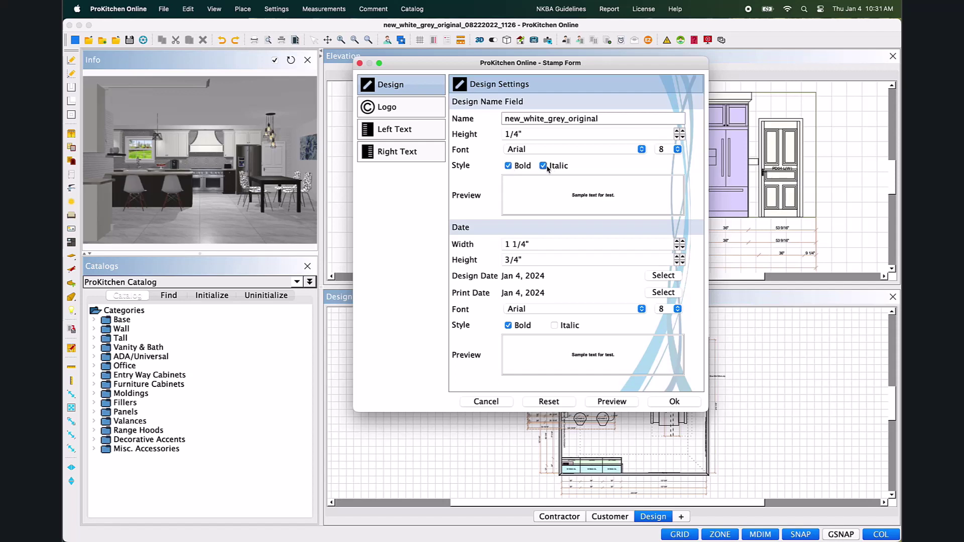
- Set the stamp's design date to Jan 18, 2024 and keep the print date at Jan 4, 2024
click(596, 258)
click(657, 277)
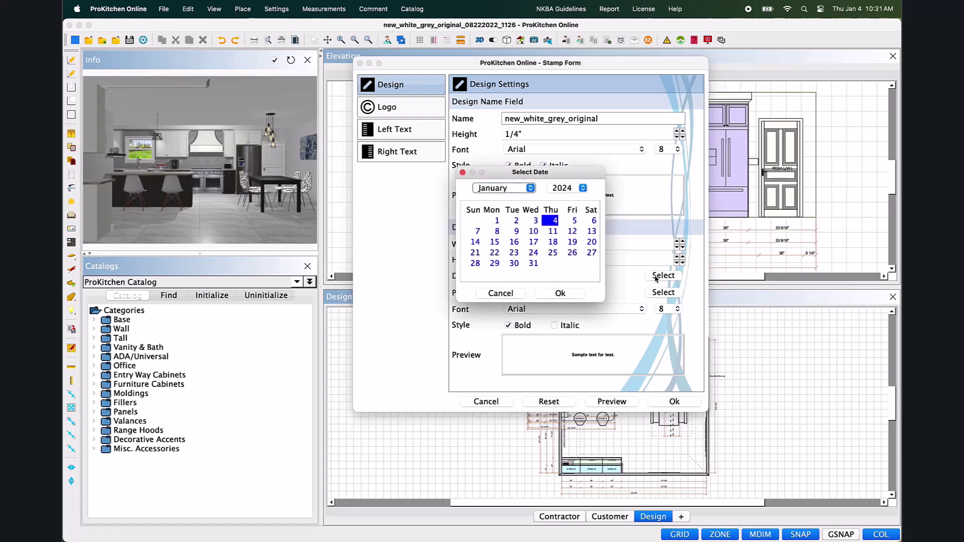
click(558, 244)
click(571, 293)
click(658, 296)
click(560, 294)
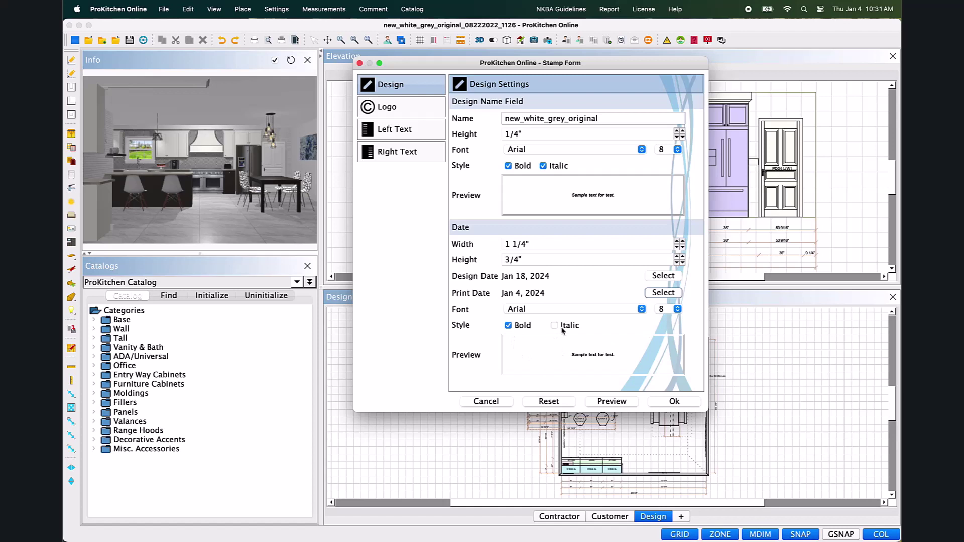
- Examine the stamp form's Logo, Left Text and Right Text settings, including the wording of the left text
click(415, 111)
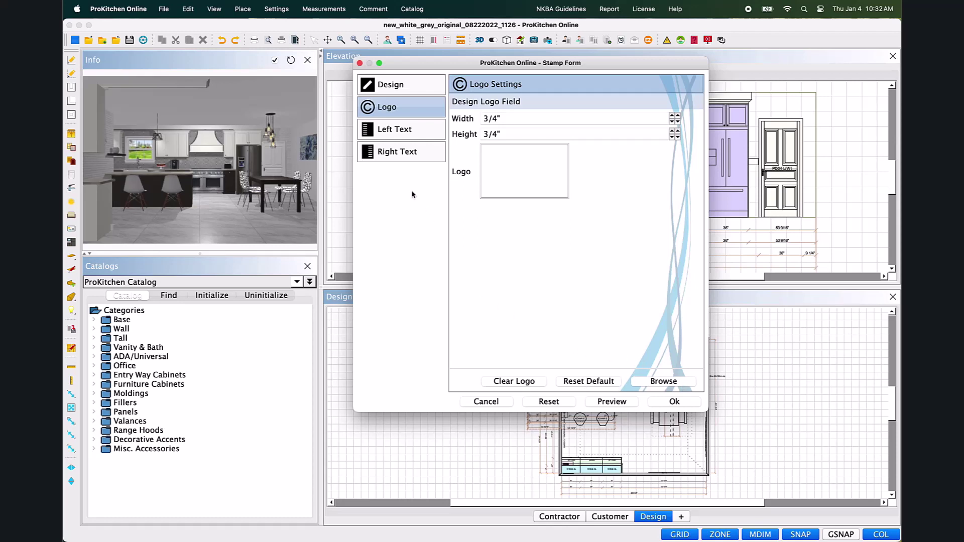
click(416, 136)
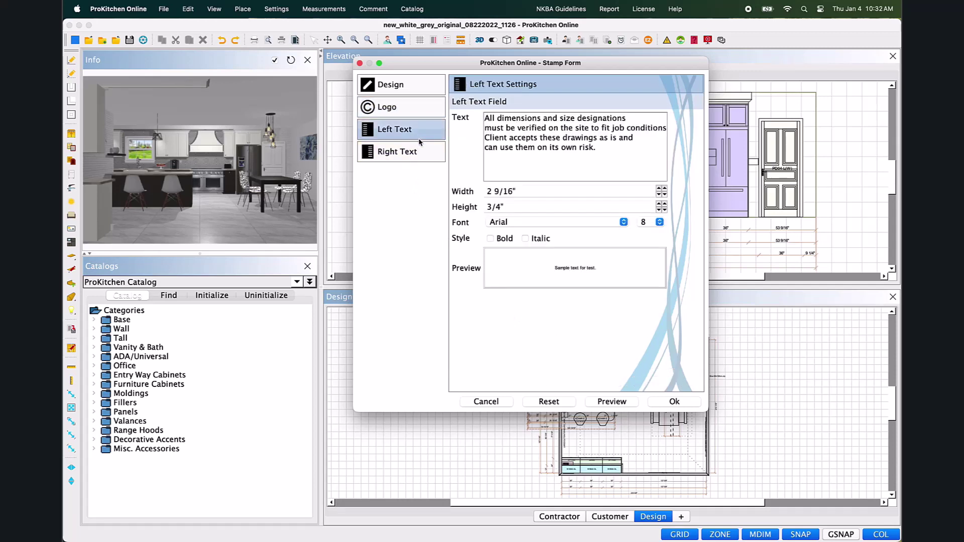
click(424, 158)
click(424, 137)
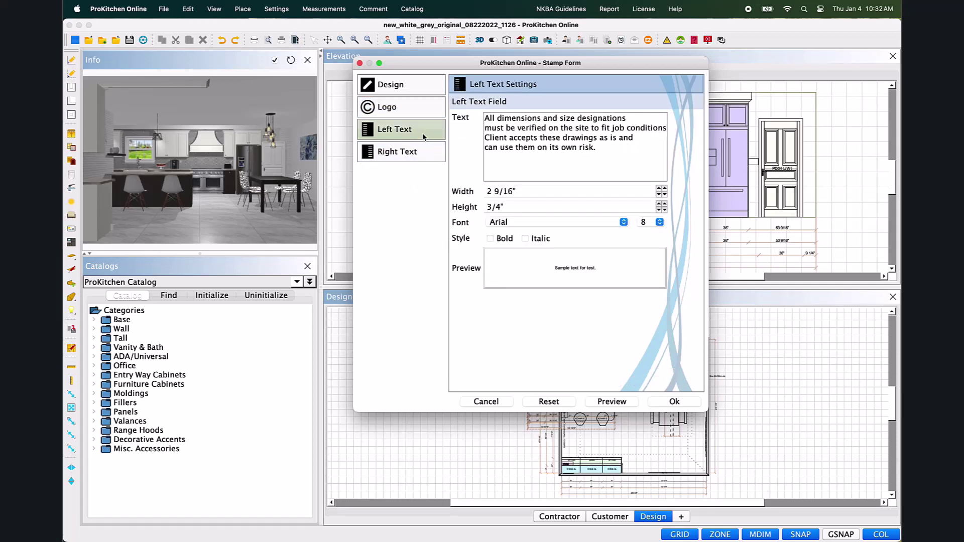
drag(602, 148, 484, 117)
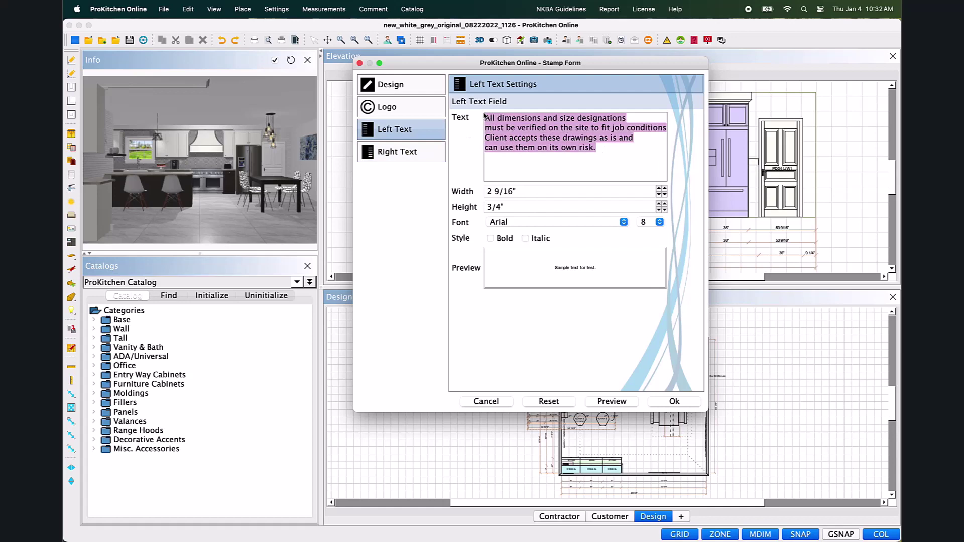
click(531, 161)
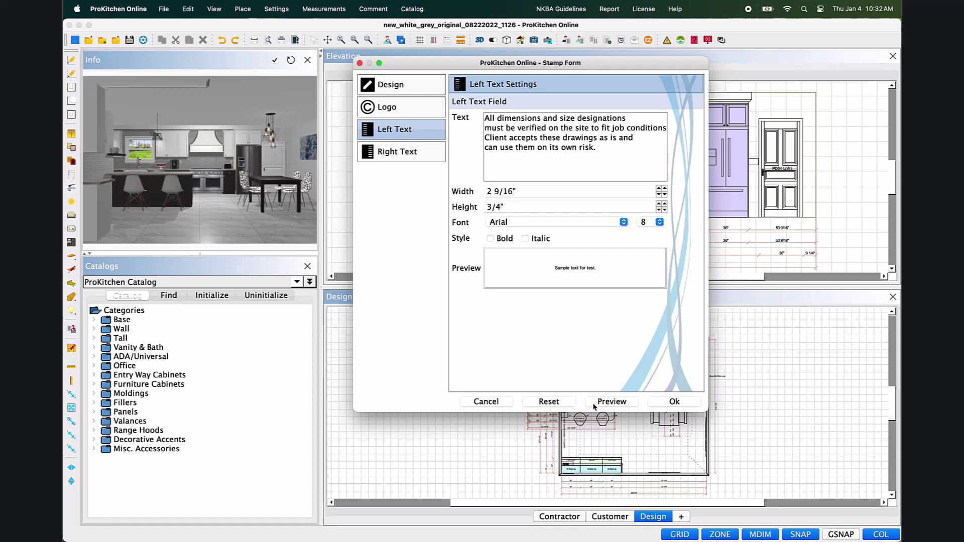
- Accept the stamp form settings and dismiss the print preview setup
click(662, 404)
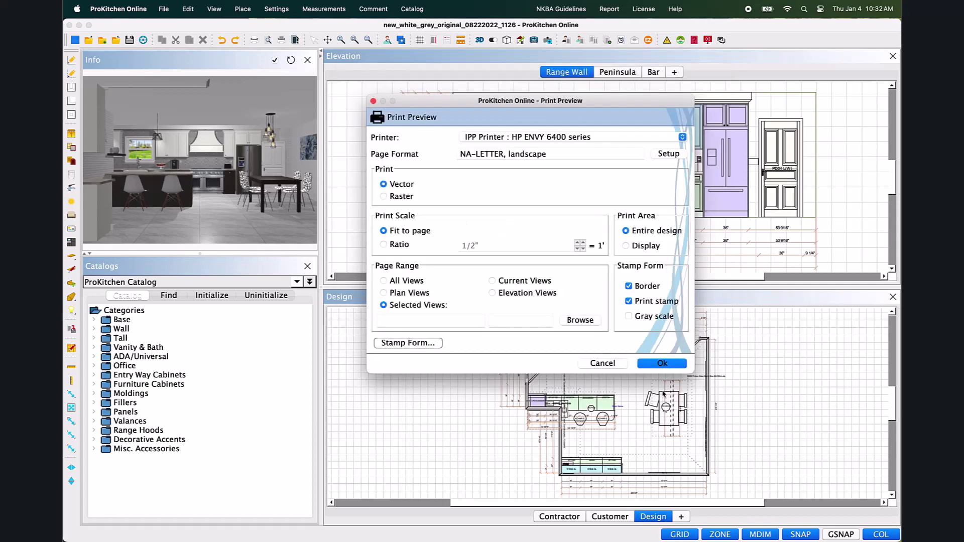
click(602, 364)
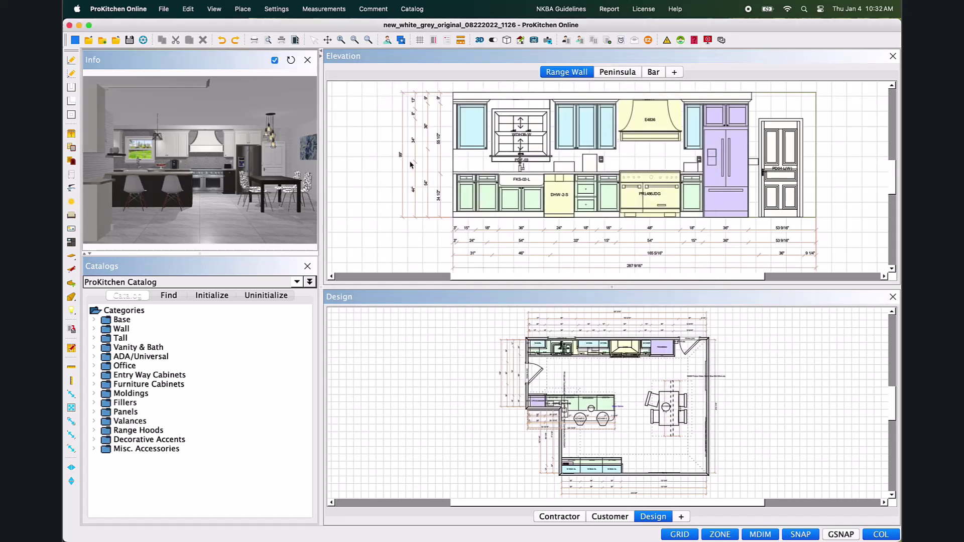
- Open the print templates and check the page format setup, keeping NA-LETTER landscape
click(166, 10)
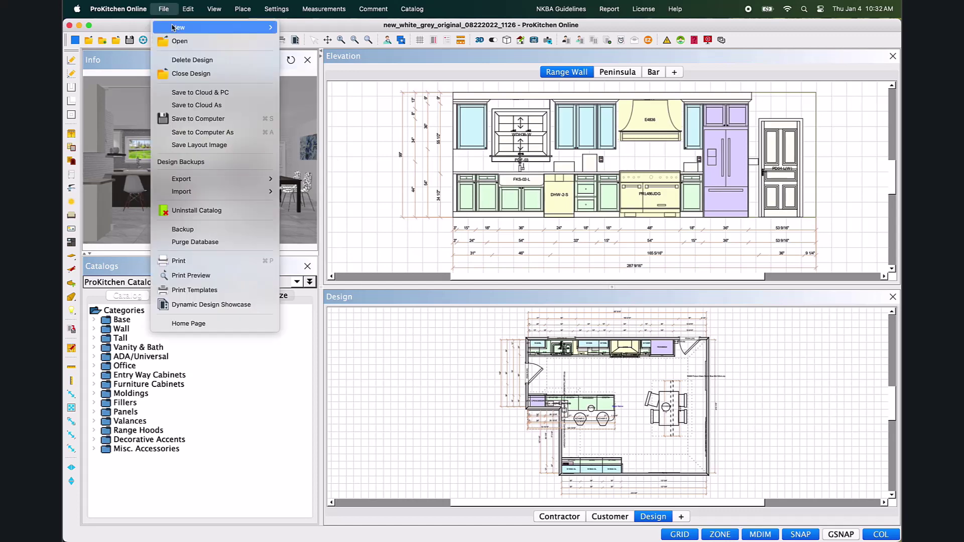
click(218, 292)
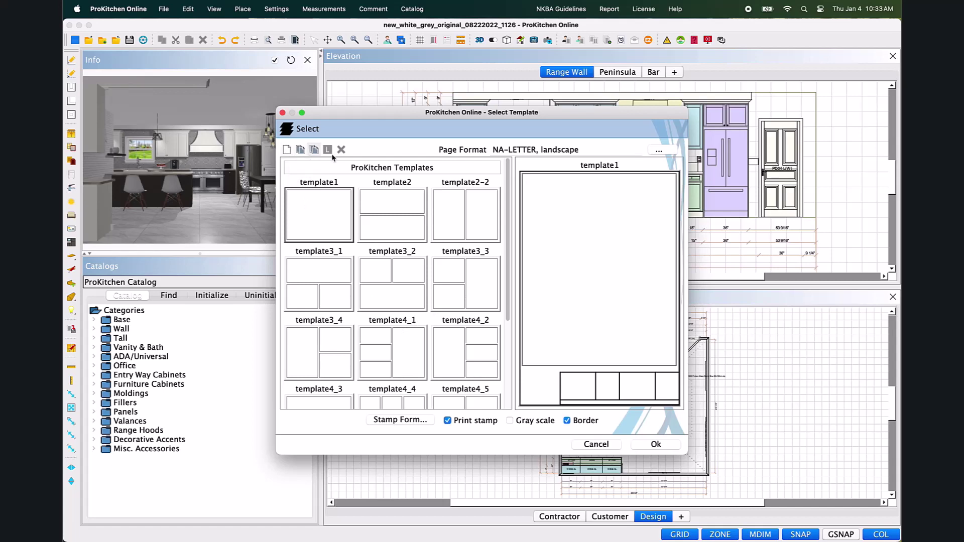
click(658, 151)
click(595, 238)
- Try the template page without its print stamp and without its border, restoring both options
click(447, 420)
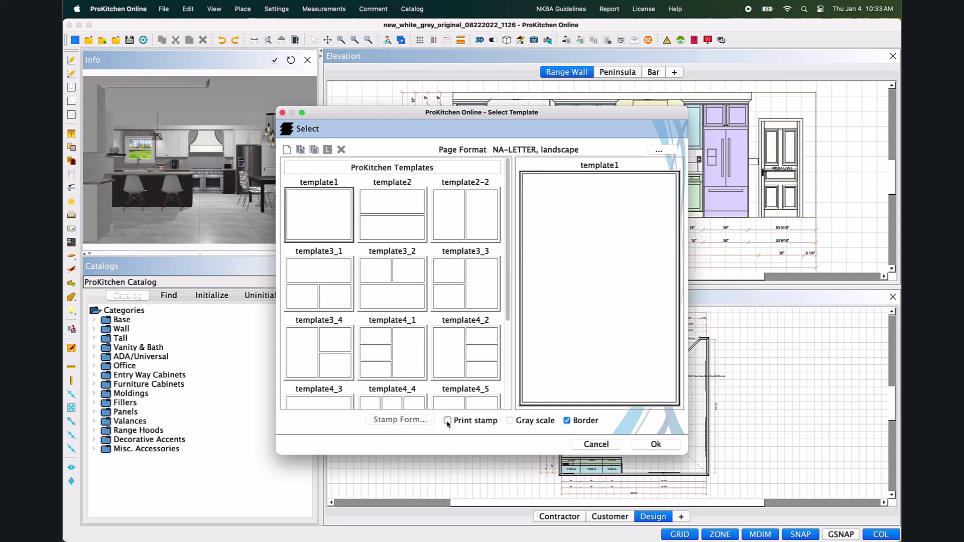
click(448, 420)
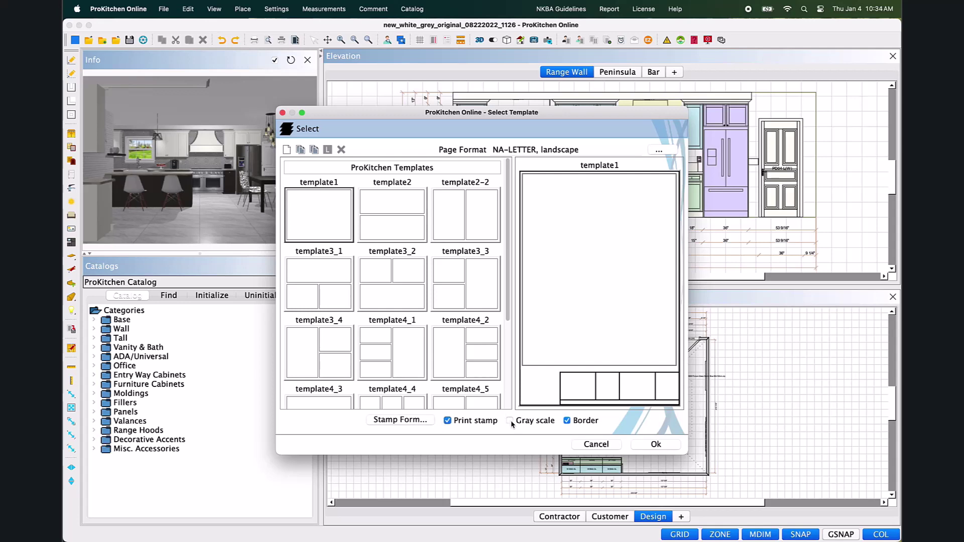
click(567, 422)
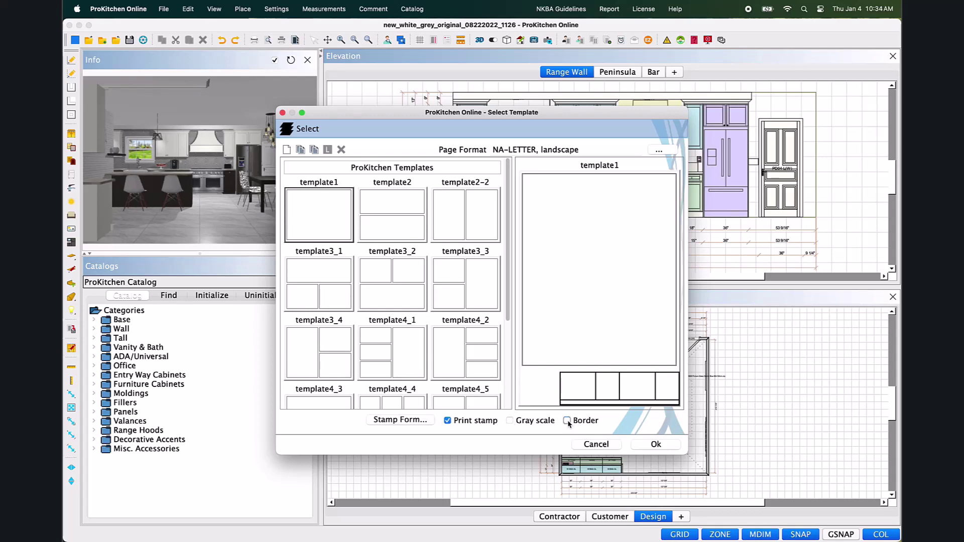
click(568, 422)
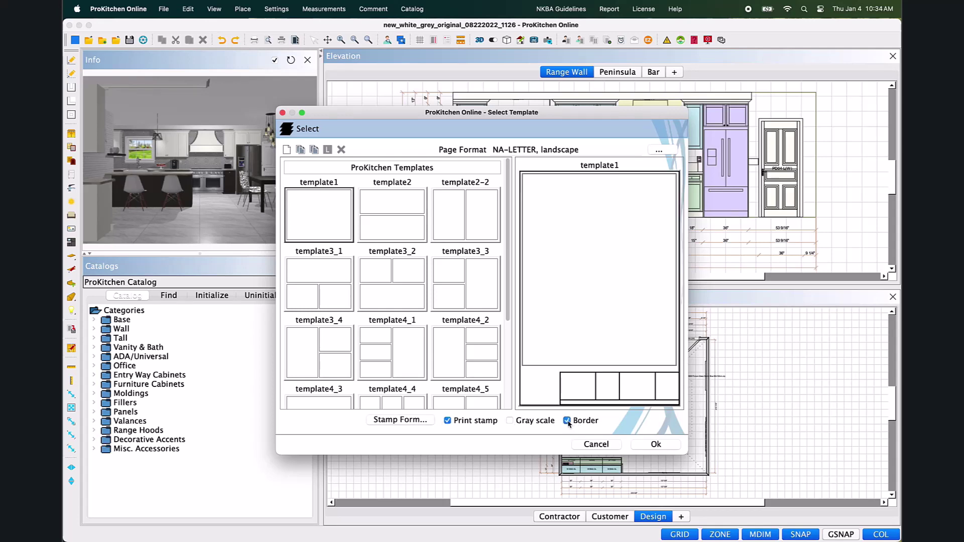
- Choose template2, with two stacked view frames, and open it as the print layout
click(398, 217)
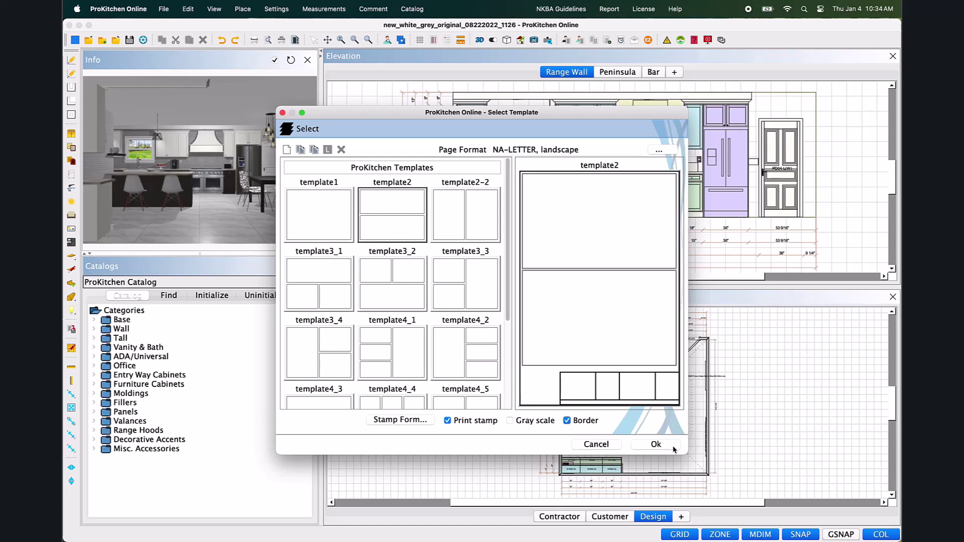
click(656, 445)
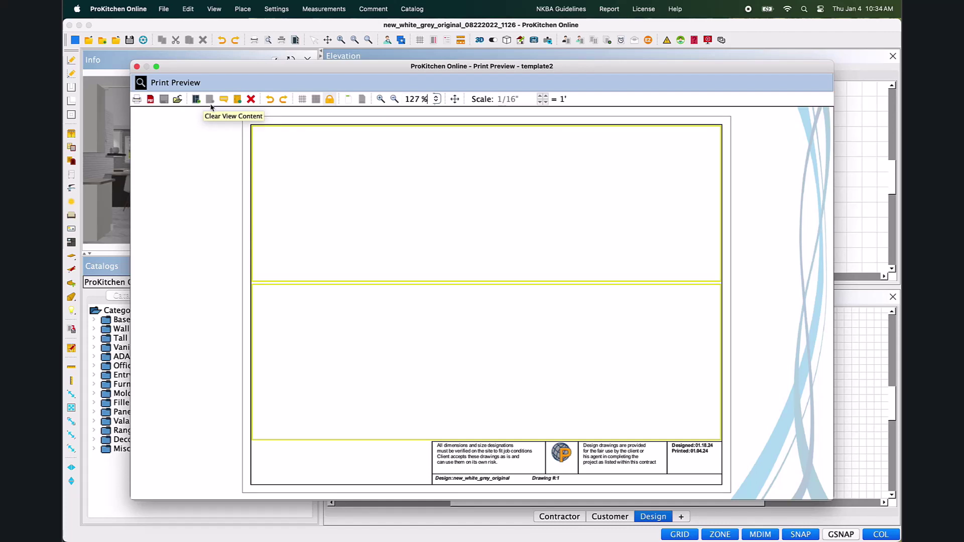
- Look through the insertable door, finish and material samples, delete the upper view frame and undo the deletion
click(236, 104)
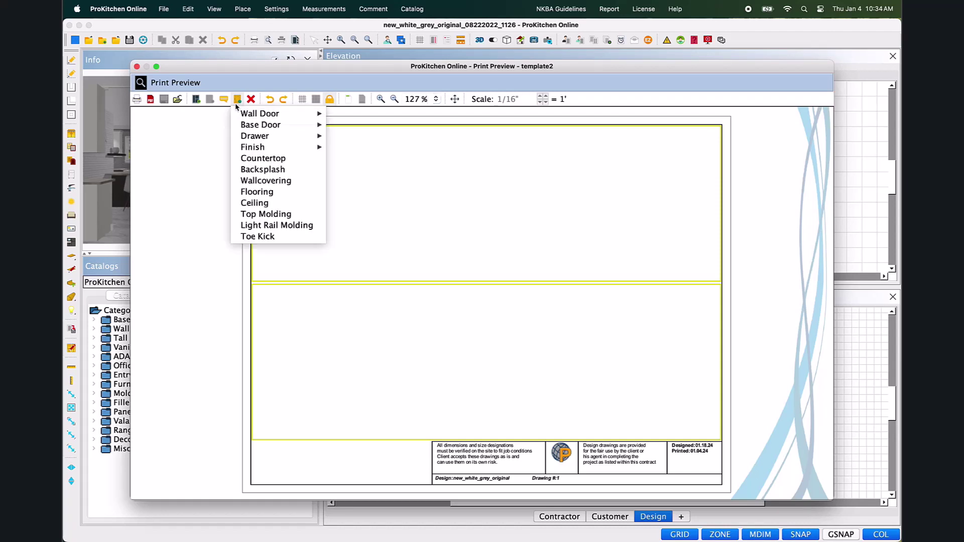
click(237, 100)
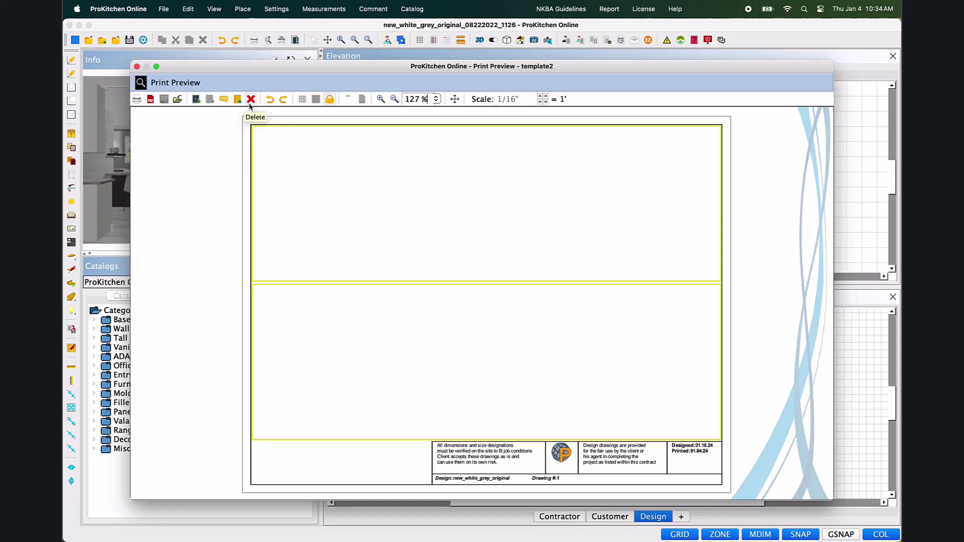
click(321, 190)
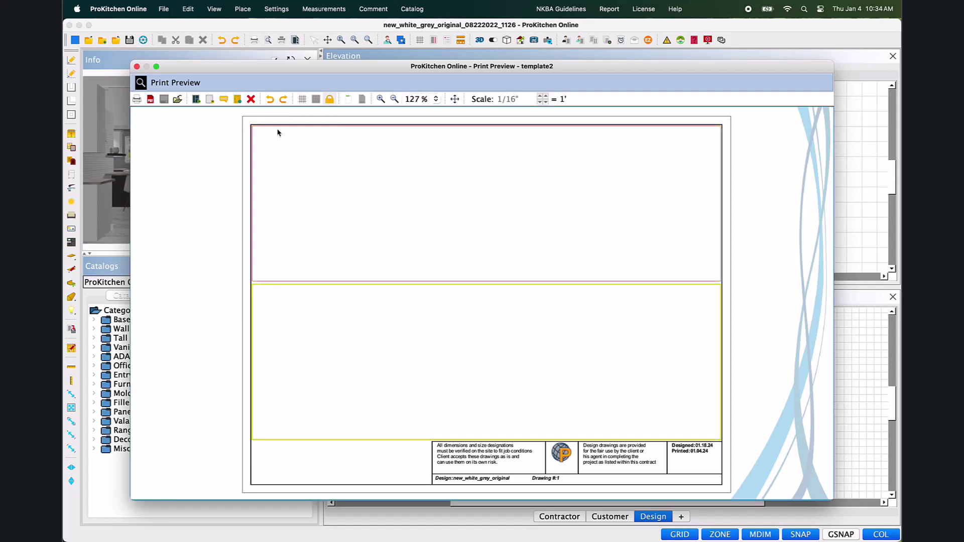
click(250, 99)
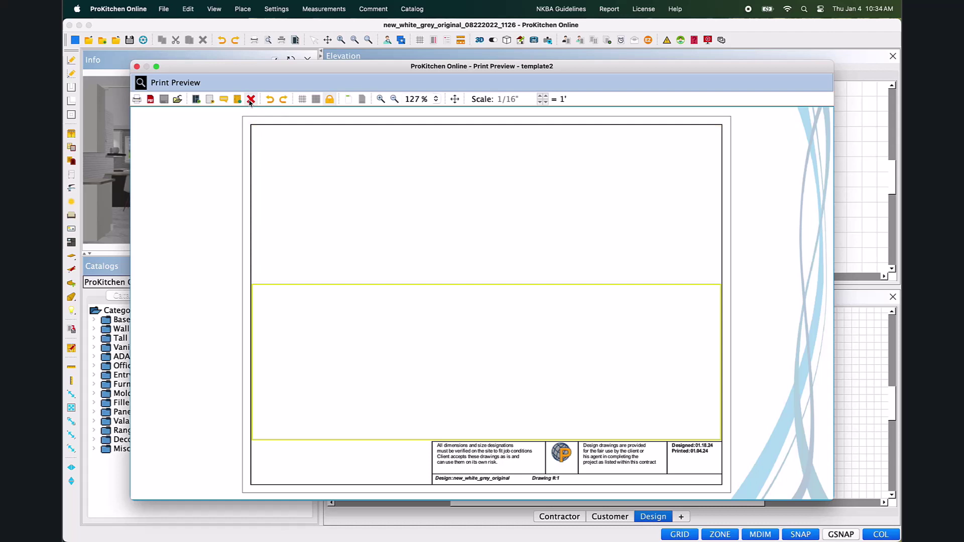
click(271, 102)
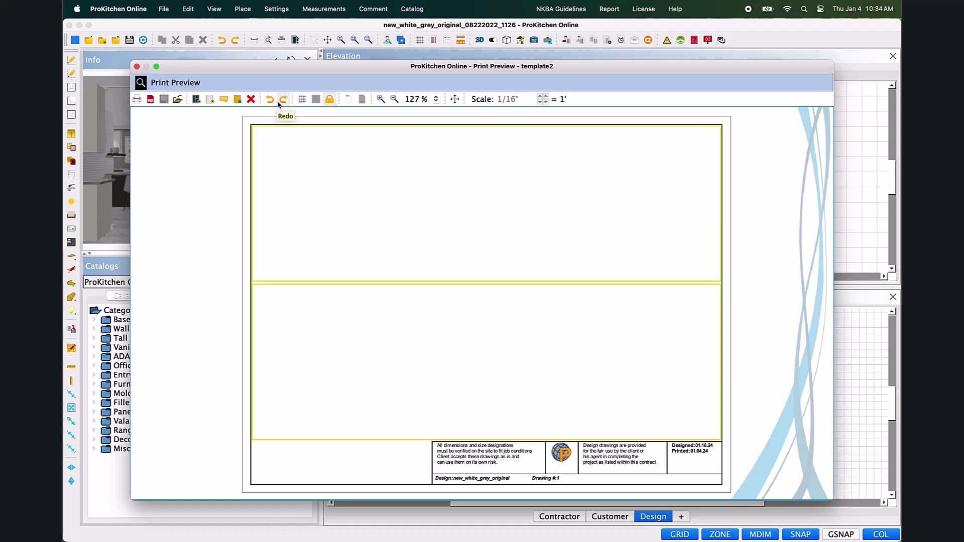
- Try adding a narrow frame above the two view frames of the layout and remove it again
click(305, 102)
click(304, 101)
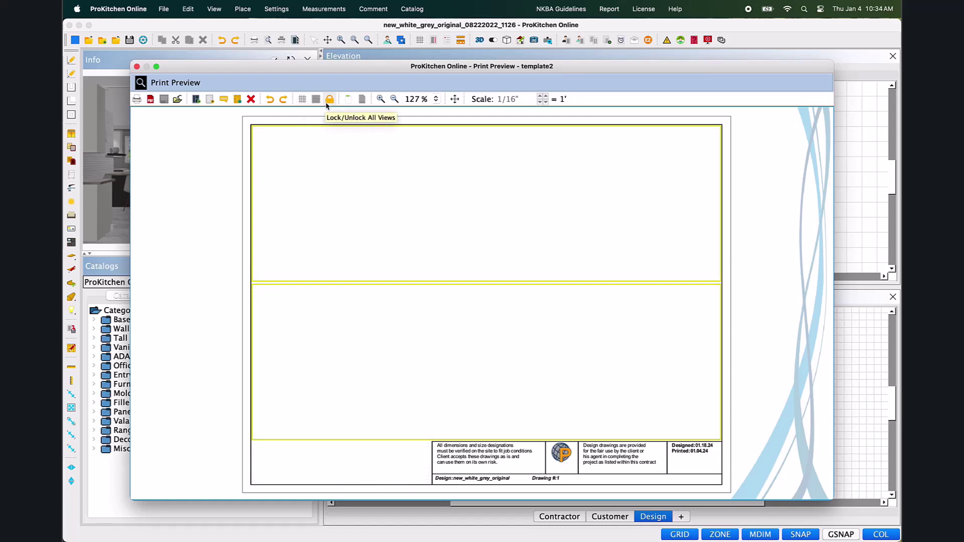
click(344, 107)
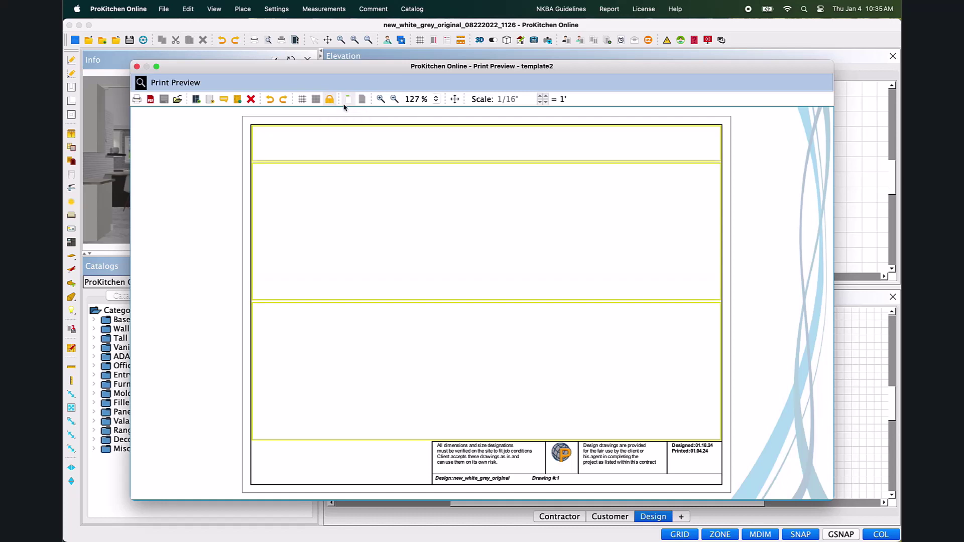
click(345, 106)
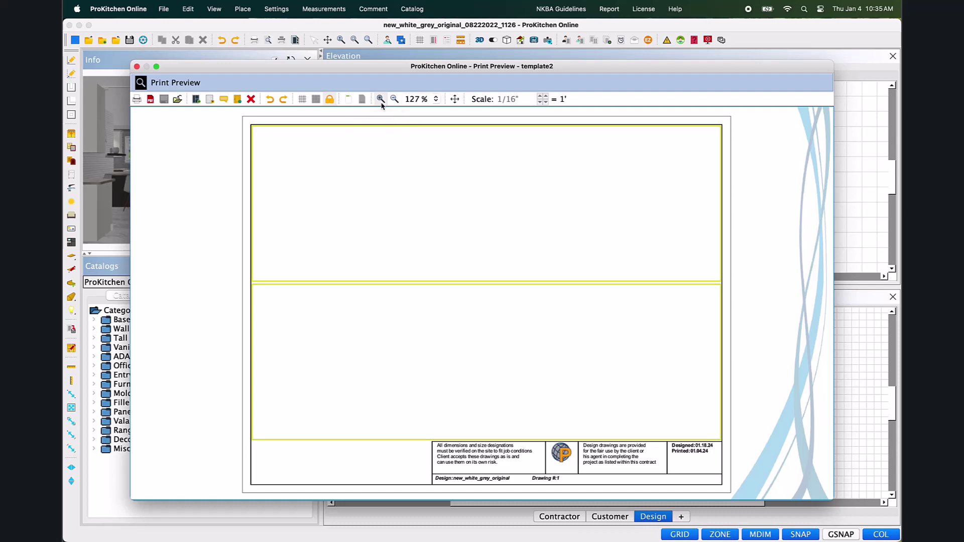
- Look through the print preview's zoom controls and preset zoom percentages, leaving the current zoom level selected
click(381, 103)
click(395, 101)
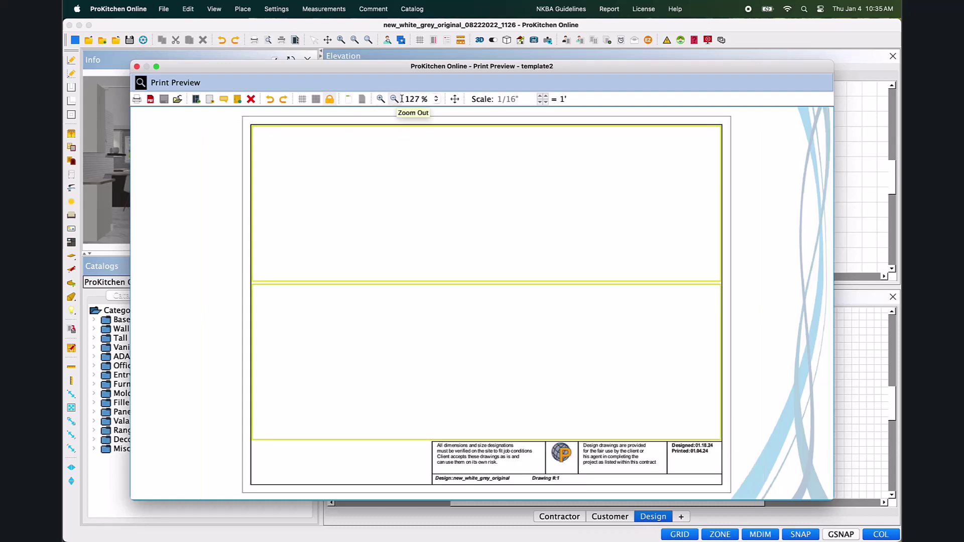
click(437, 100)
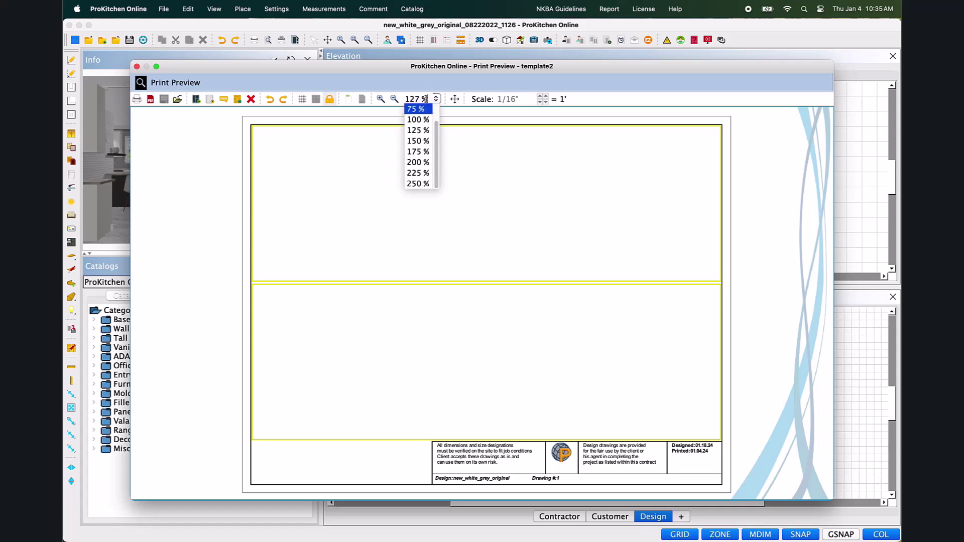
drag(424, 98, 405, 99)
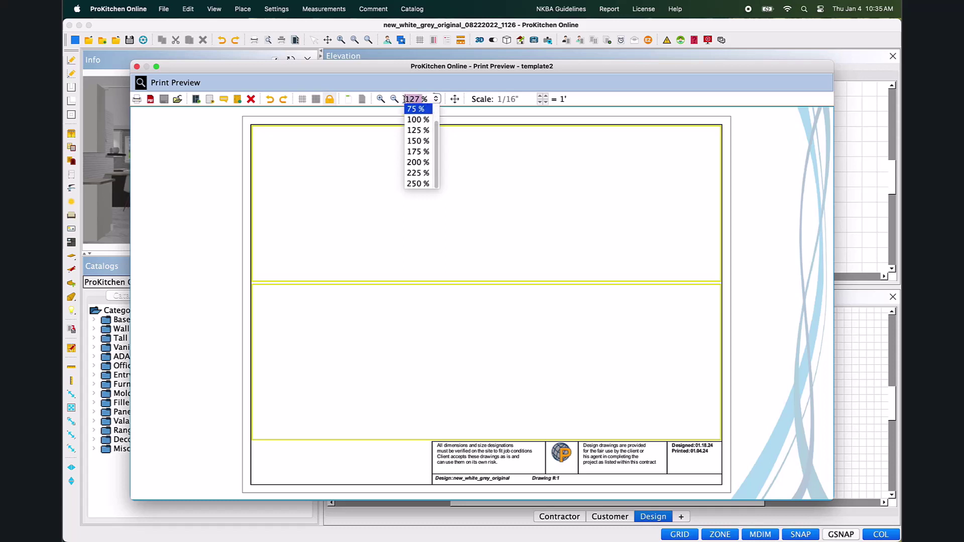
click(485, 103)
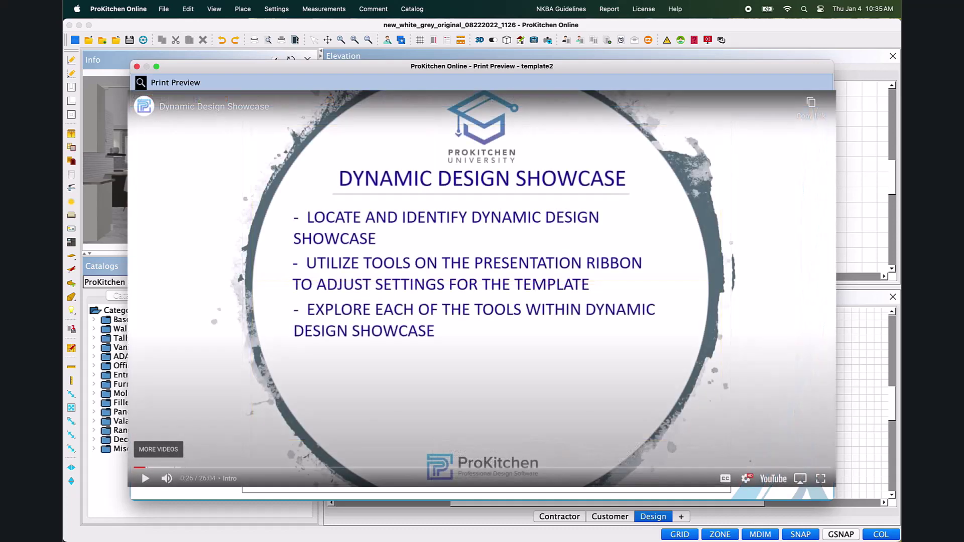
- Close the template2 print preview and look at the Range Wall elevation's context options, including Quick Print, without choosing one
click(137, 67)
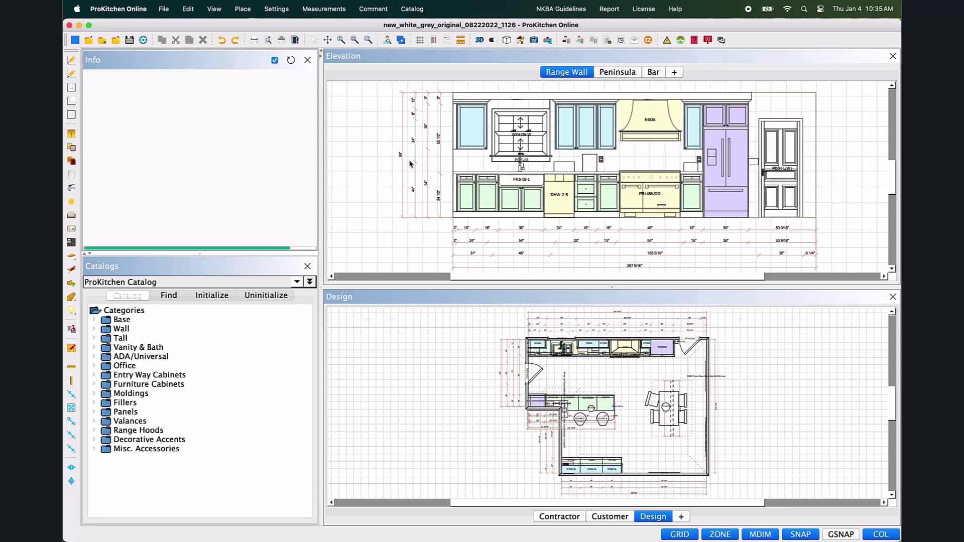
right_click(374, 157)
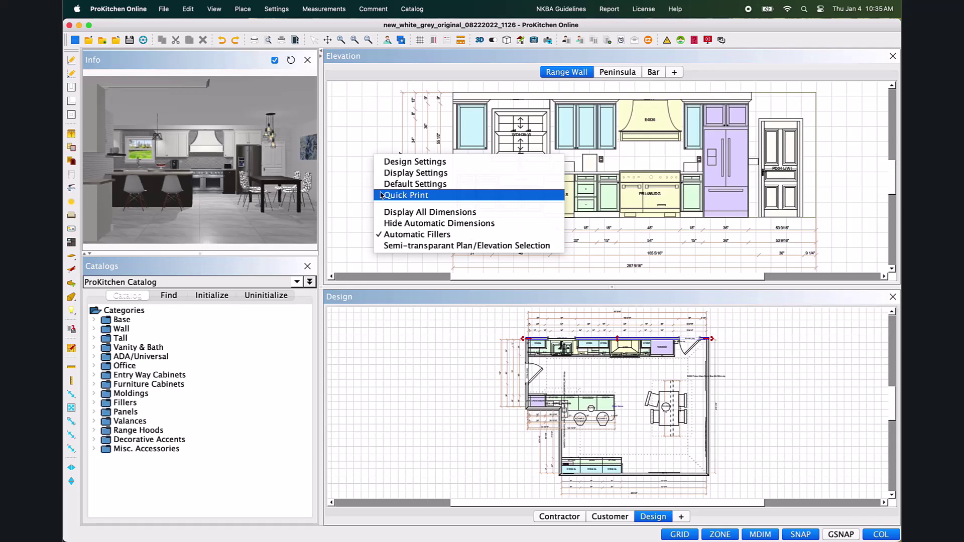
click(354, 185)
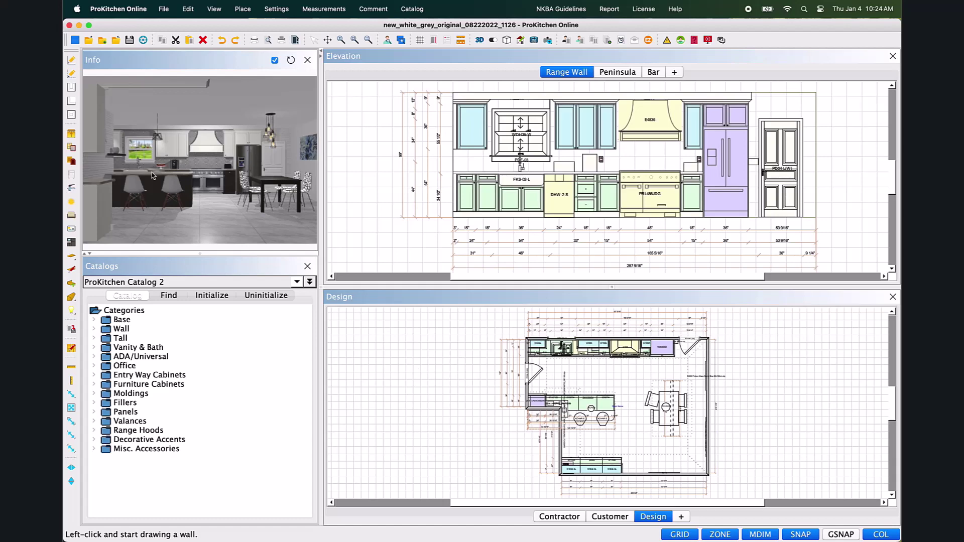
- Switch the active catalog to ProKitchen Catalog and refresh the 3D preview of the kitchen
click(297, 281)
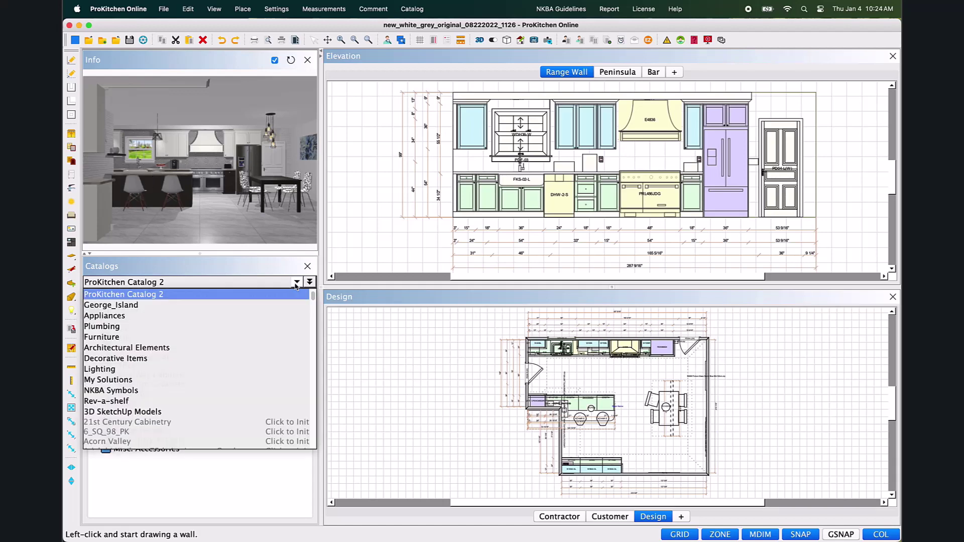
scroll(196, 305, up, 1)
click(195, 296)
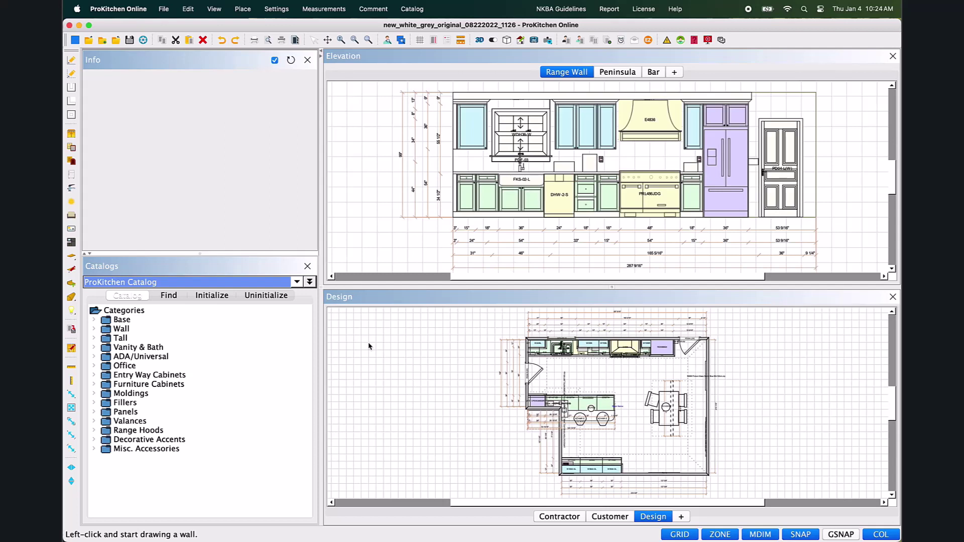
click(290, 61)
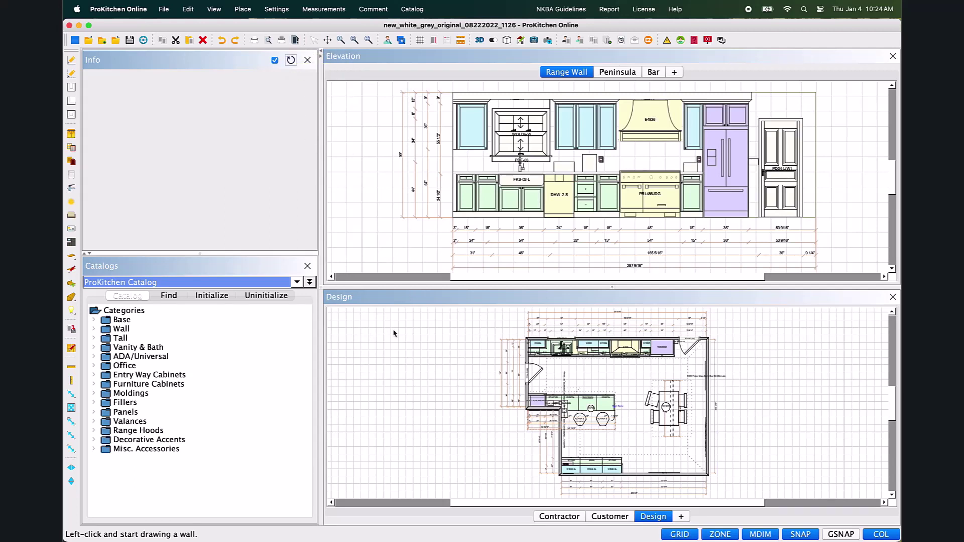